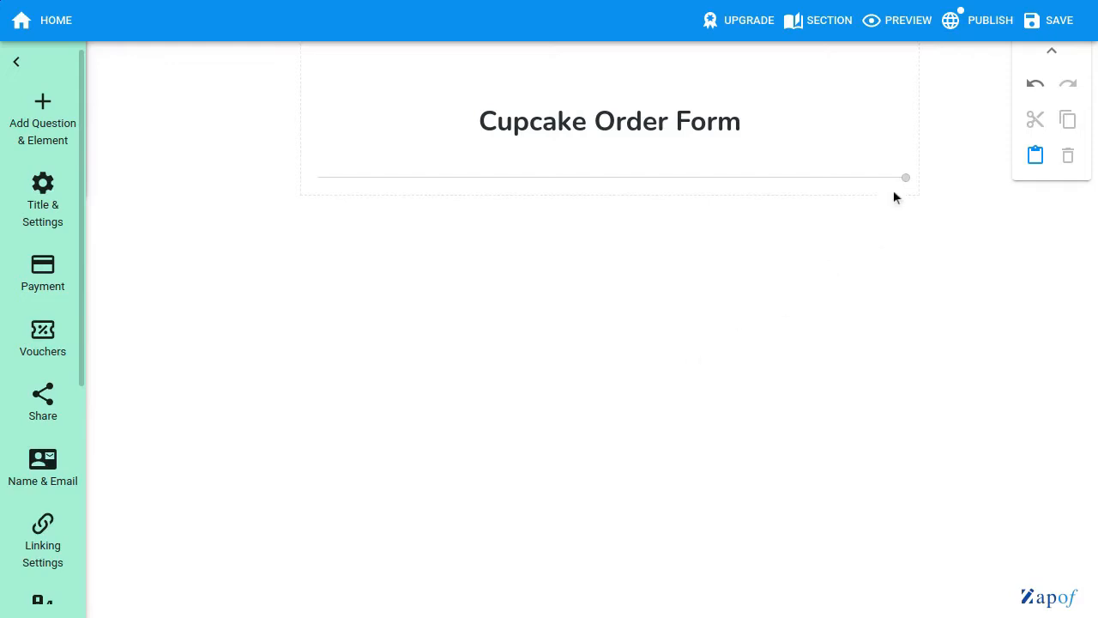
Step: Find the responsive multicolumn element in the element library and add it below the form title
click(57, 136)
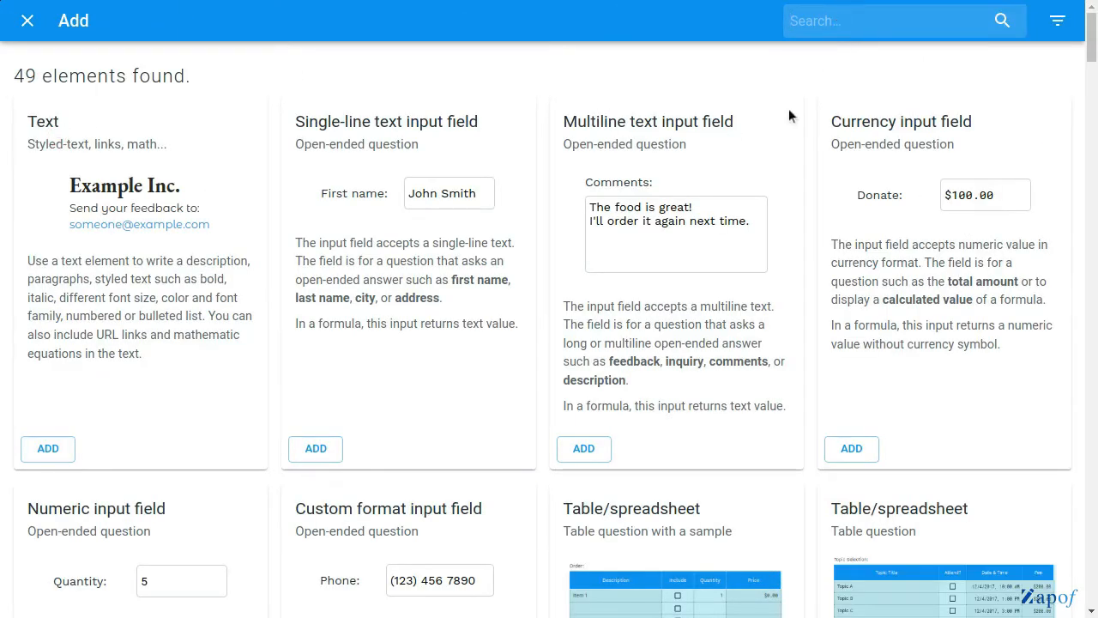
text(multicolumn)
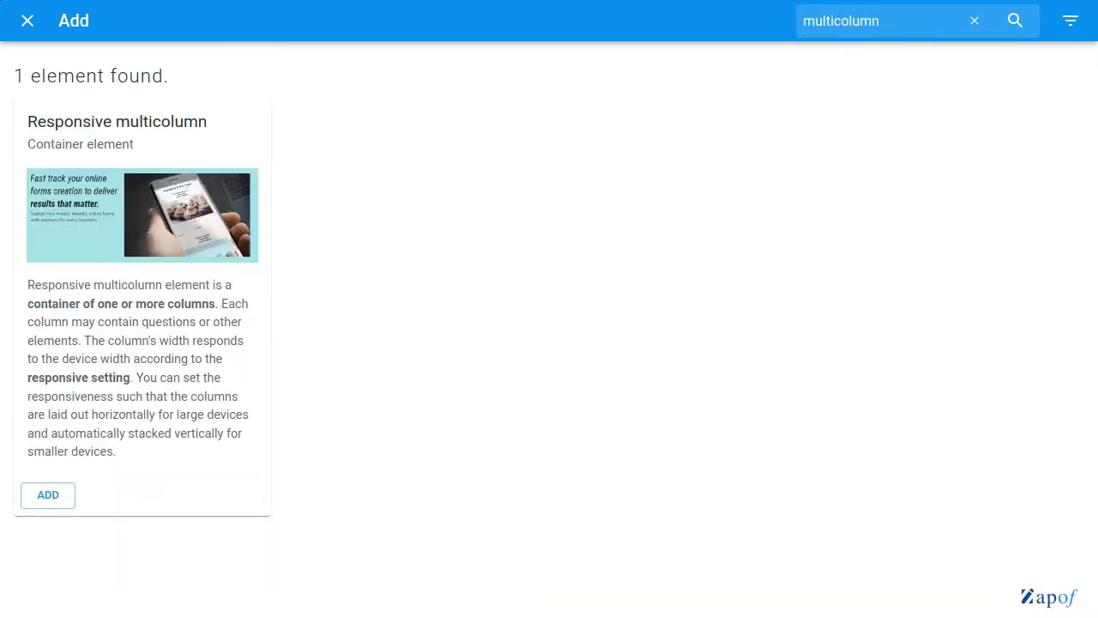
click(66, 496)
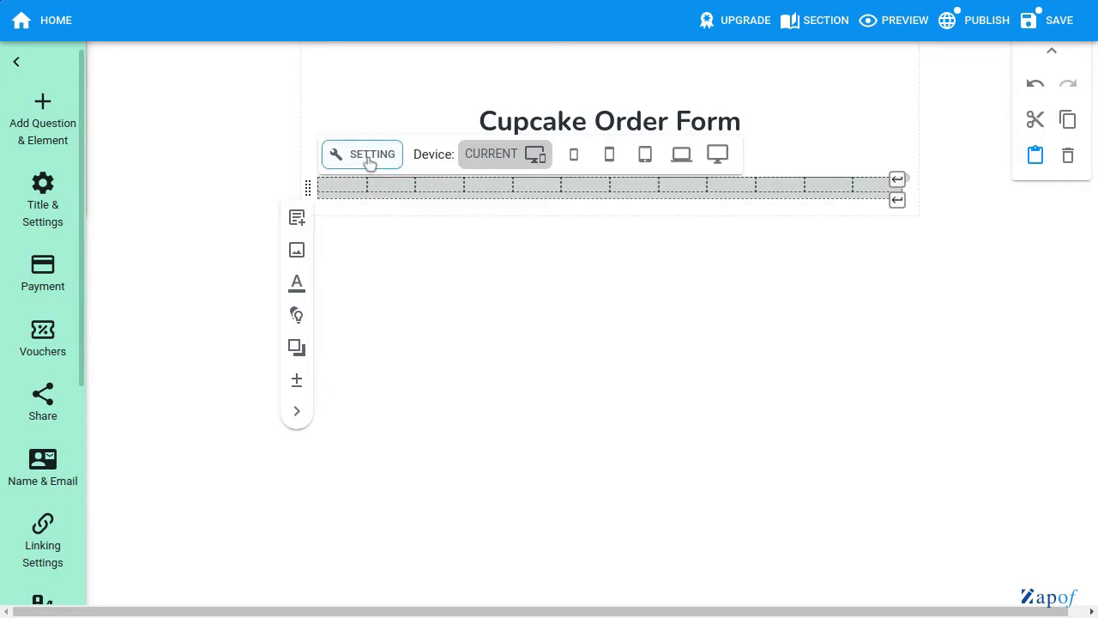
Step: Add three columns to the empty multicolumn row and select each one in turn to check them
click(369, 163)
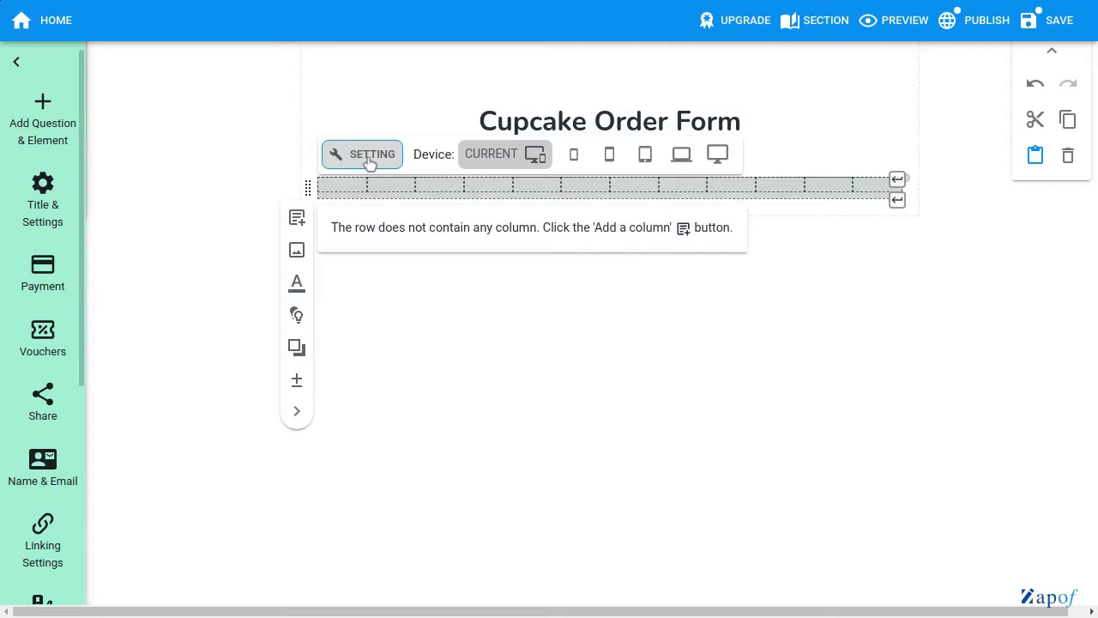
click(296, 219)
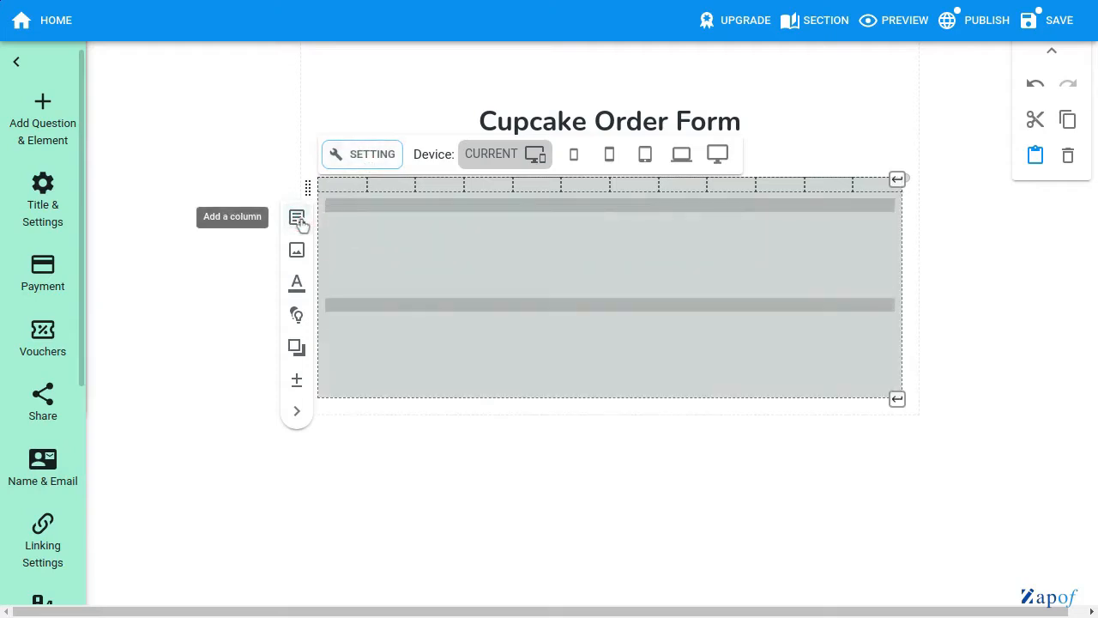
click(297, 218)
click(357, 213)
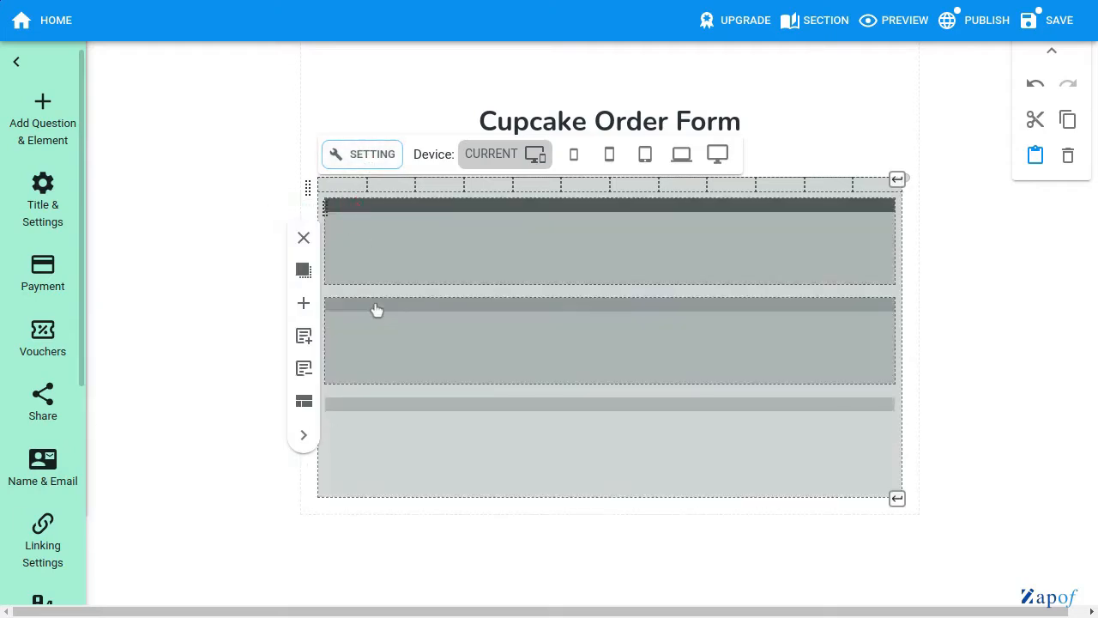
click(374, 309)
click(375, 407)
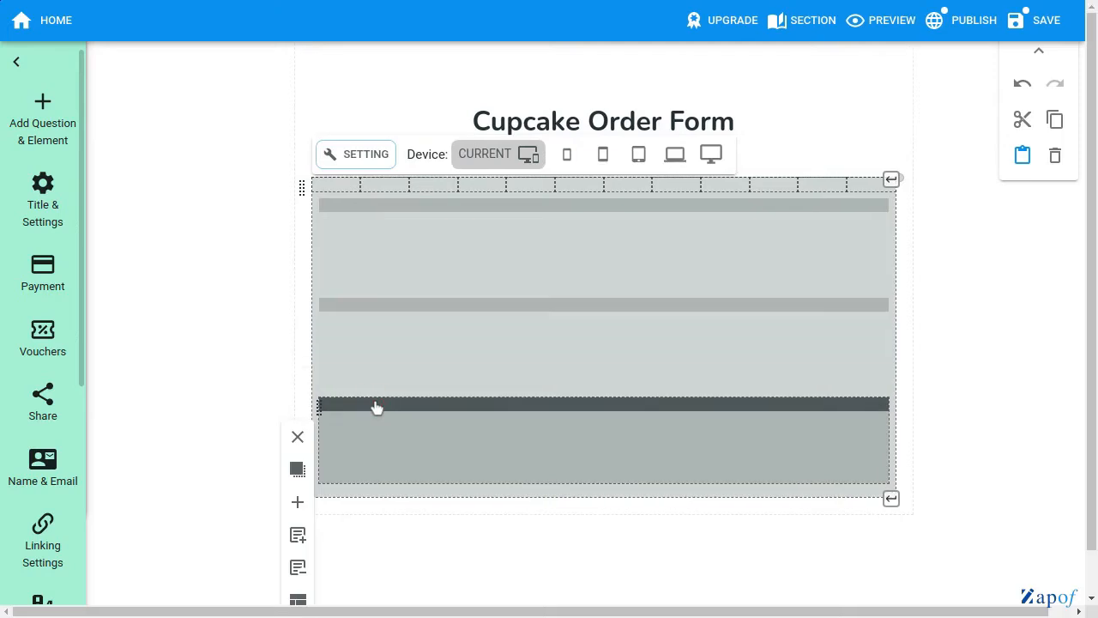
Step: In the row's responsive setting, read the instruction and set the tablet fractions to 4 for each of the three columns
click(367, 159)
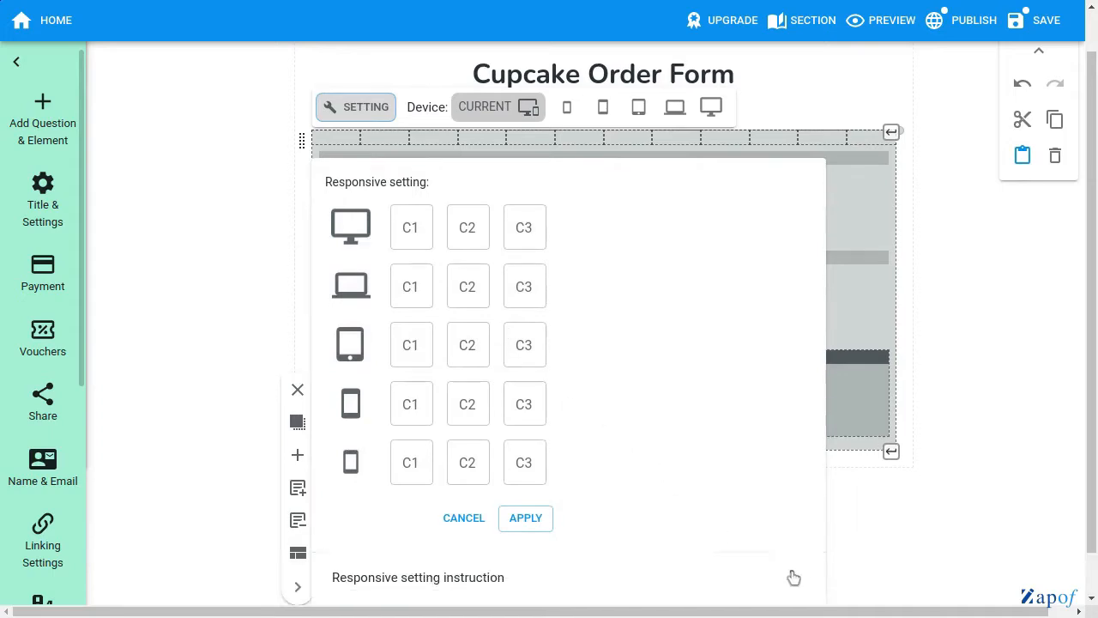
click(793, 577)
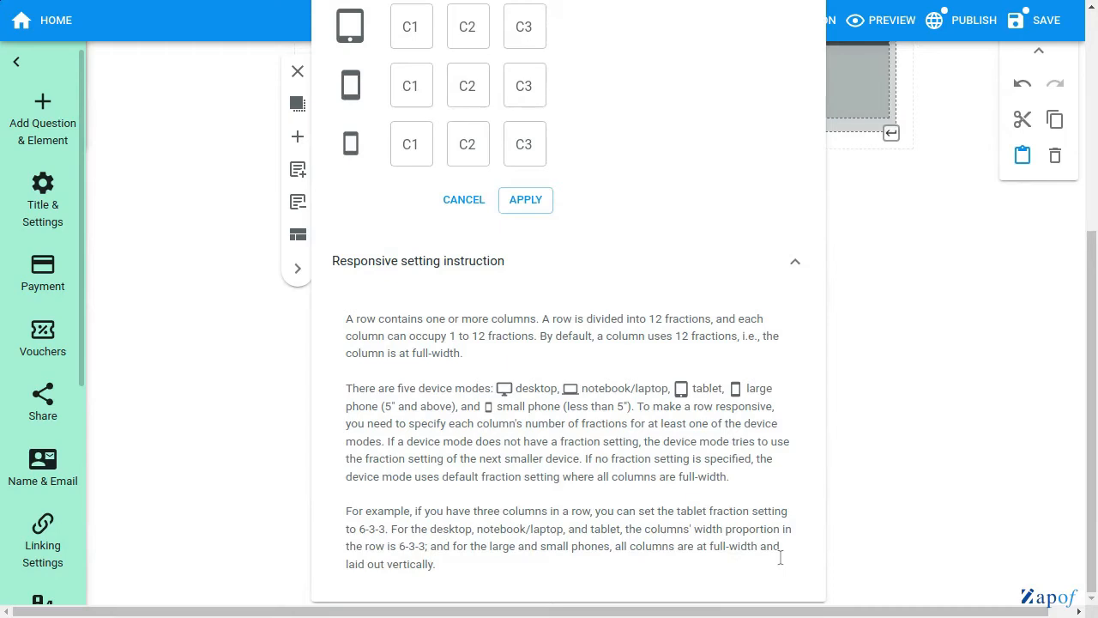
click(420, 33)
text(4)
click(466, 33)
text(4)
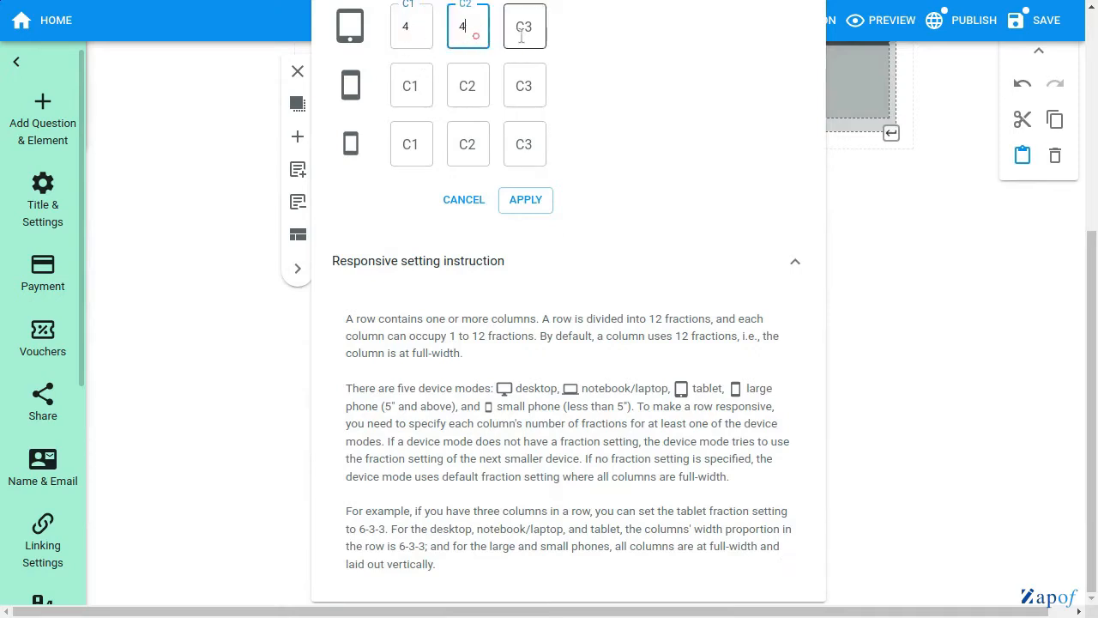
click(522, 26)
text(4)
Step: Set the large phone fractions to 6 for C1 and 6 for C2, and apply the responsive setting
click(420, 86)
text(6)
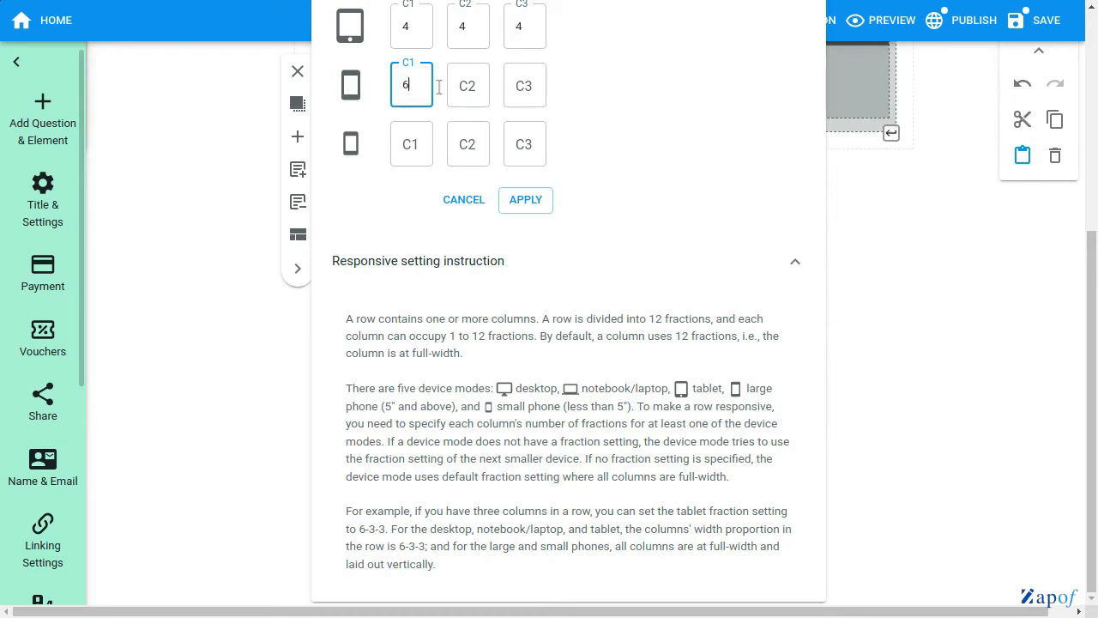
click(463, 84)
text(6)
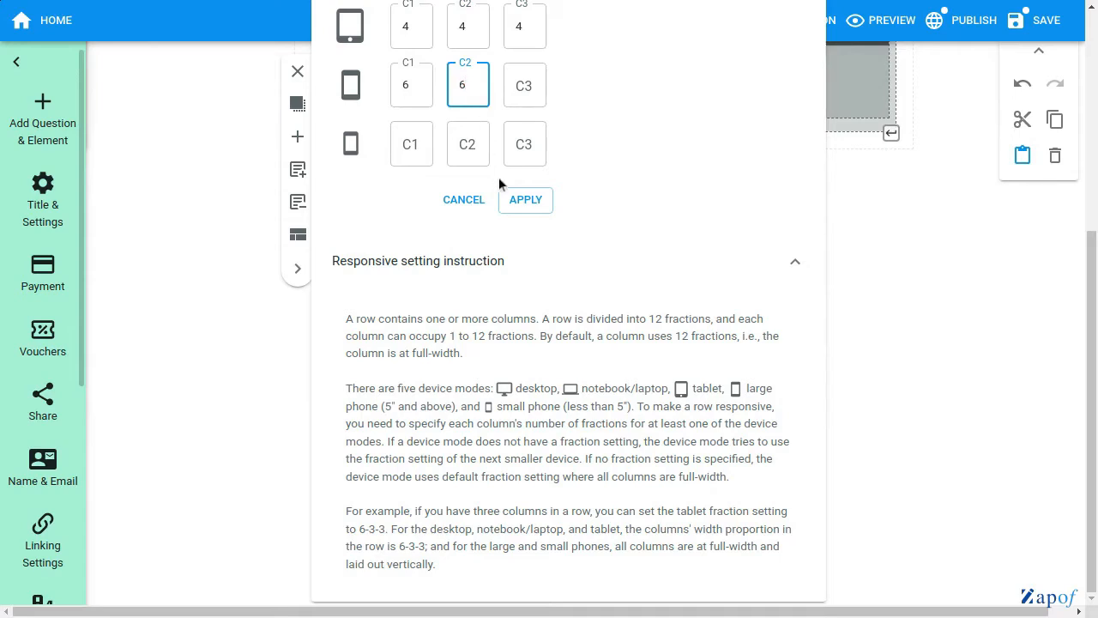
click(525, 200)
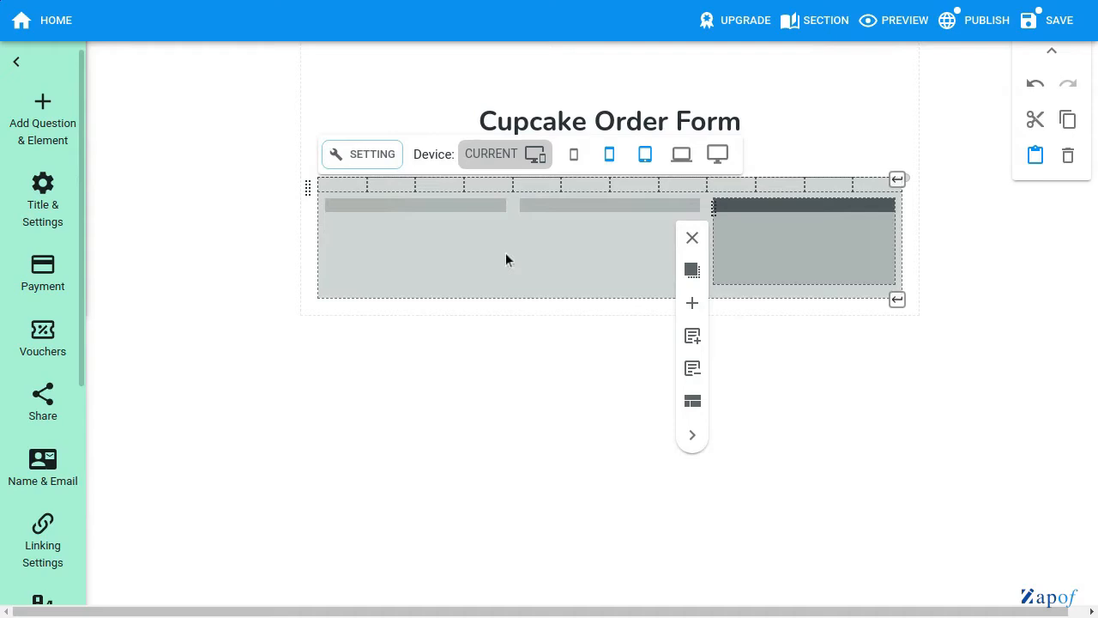
Step: Examine the three columns and their layout in small phone, large phone, tablet, laptop and desktop modes, ending on the current device
click(460, 214)
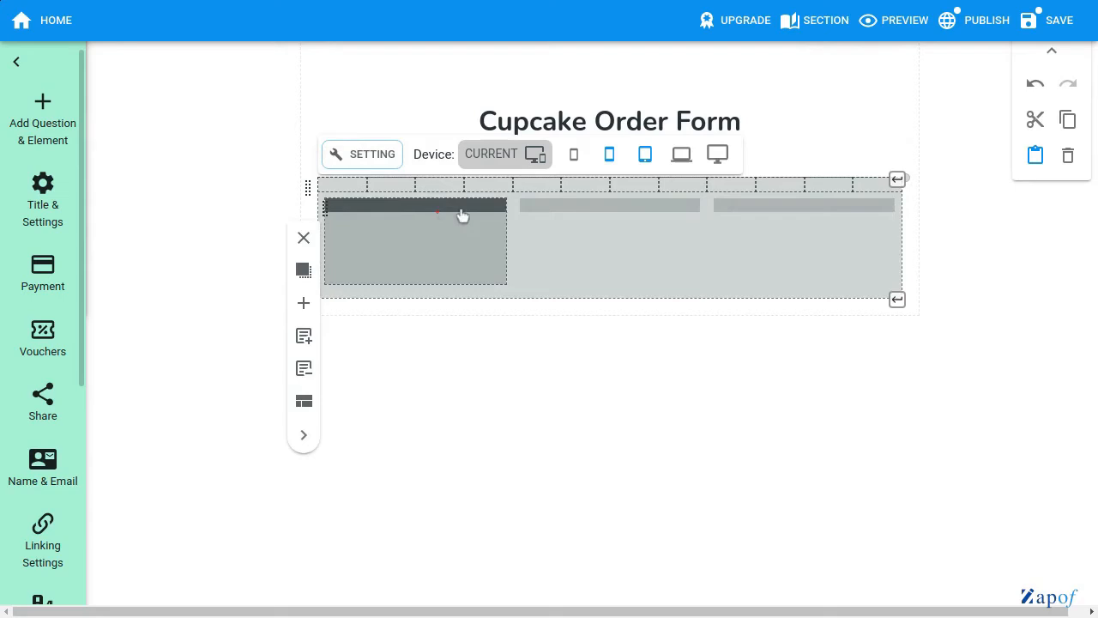
click(582, 214)
click(760, 214)
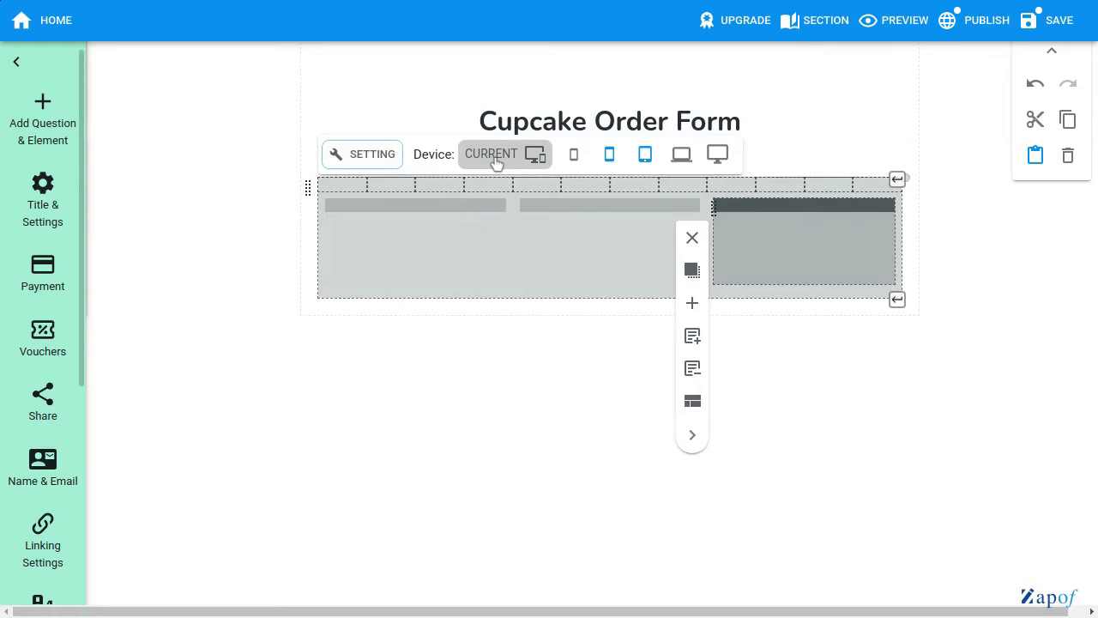
click(573, 158)
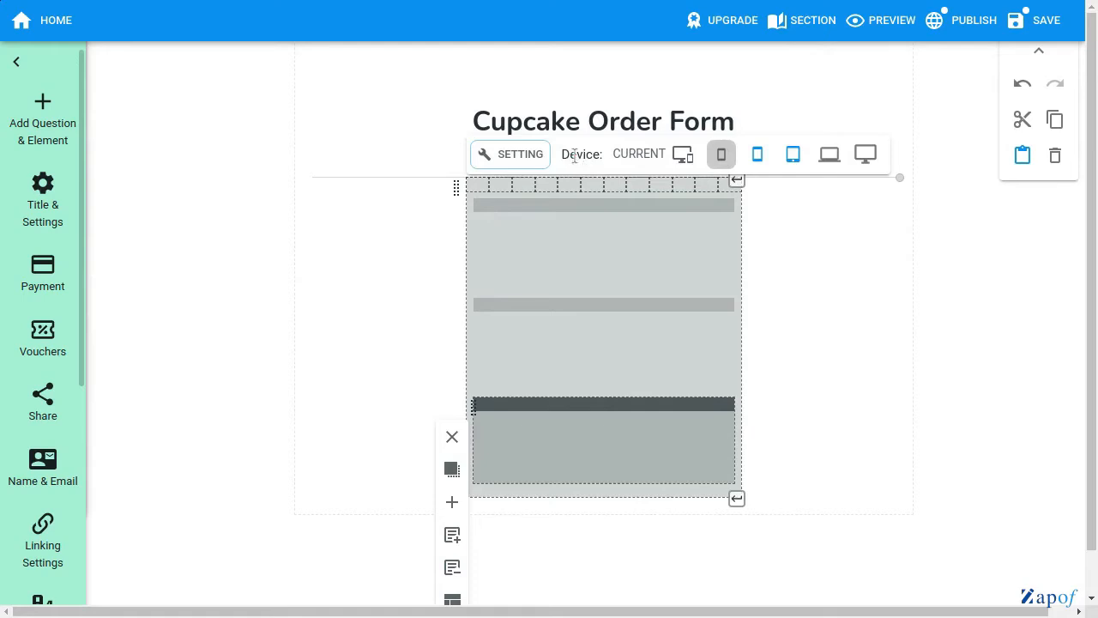
click(755, 157)
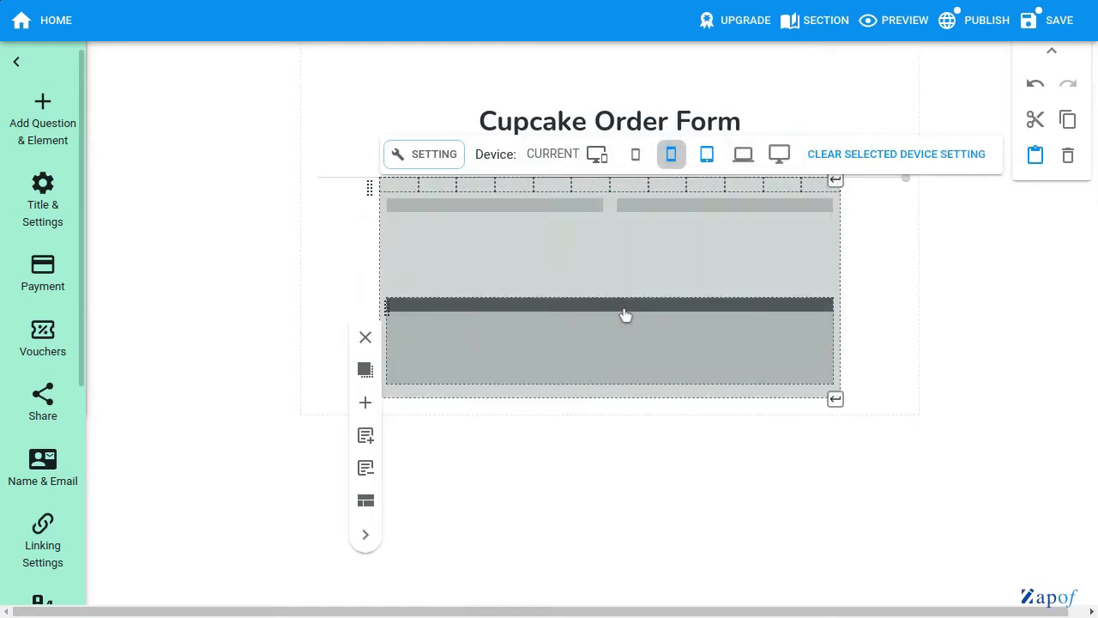
click(708, 159)
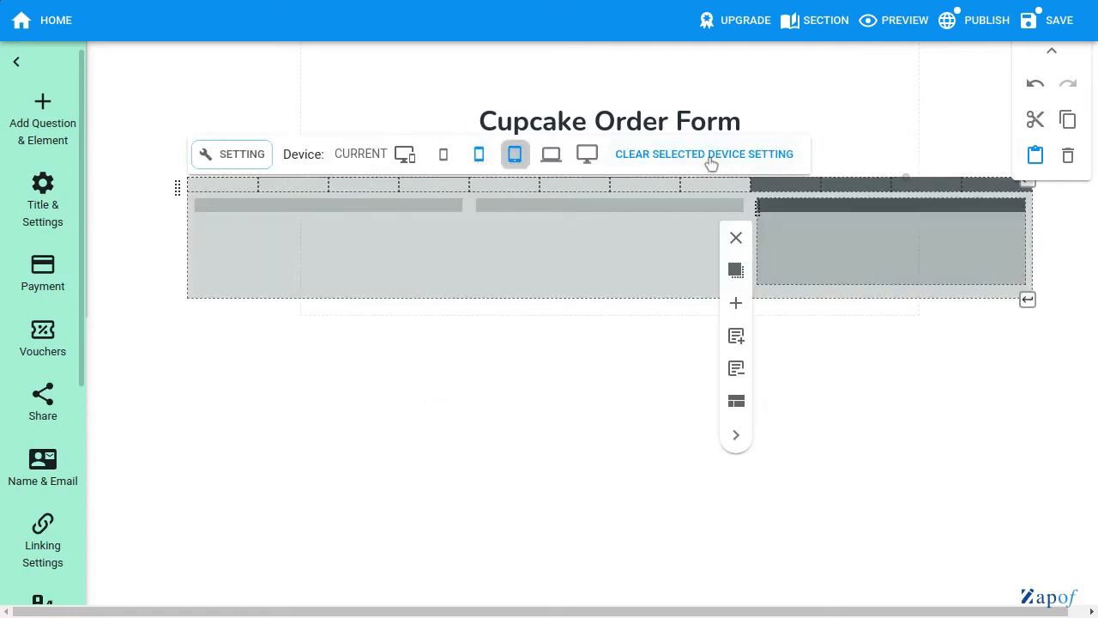
click(551, 156)
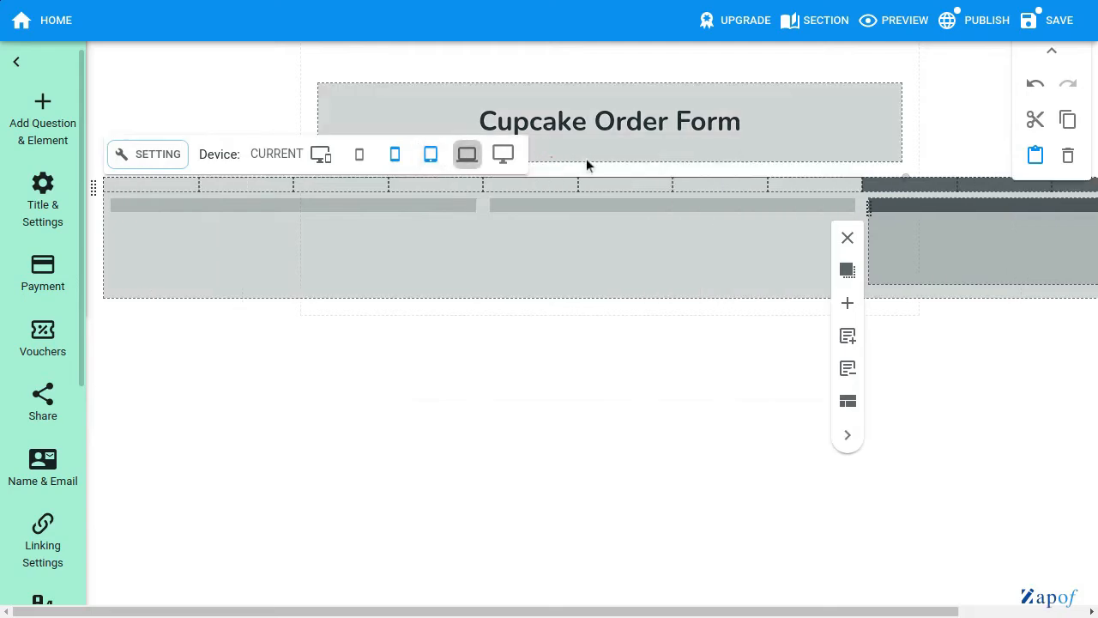
click(503, 156)
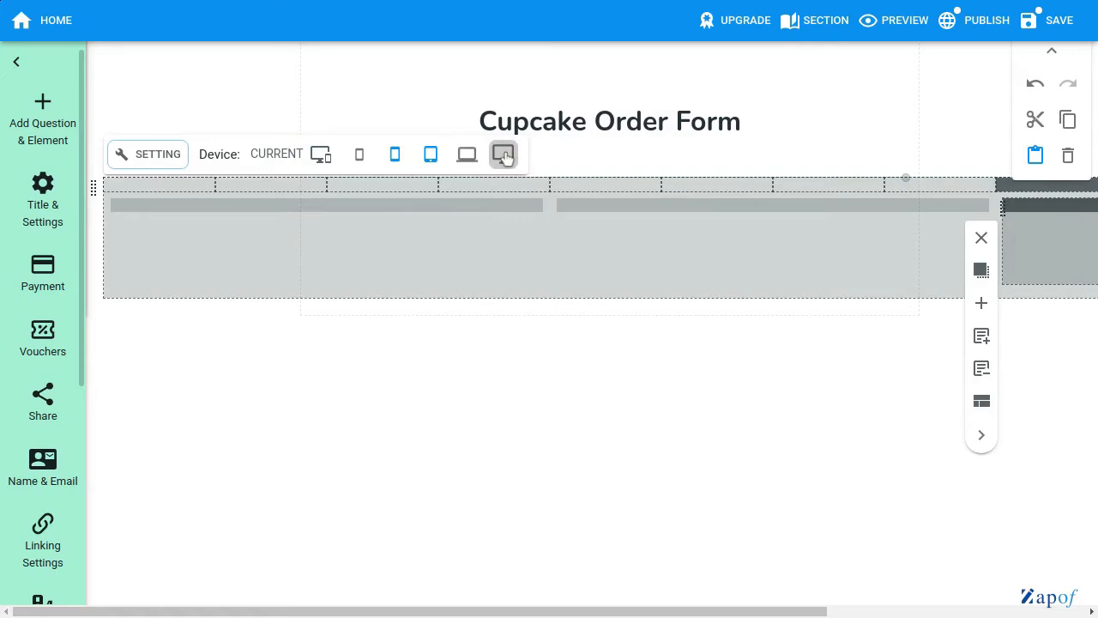
click(265, 154)
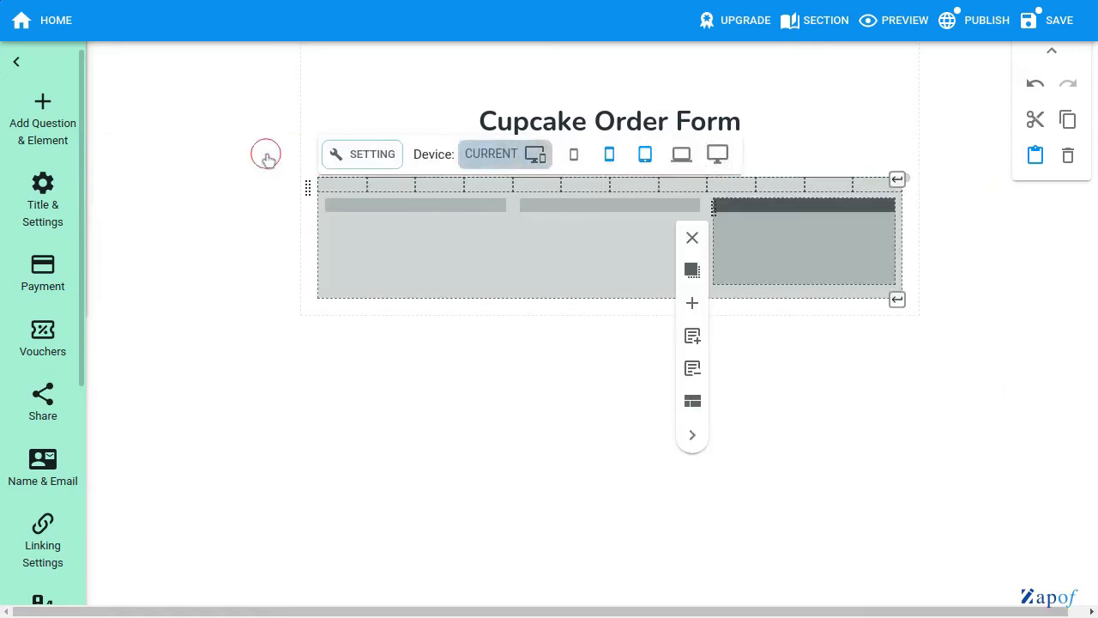
Step: Add a text element inside the first column of the row
click(402, 210)
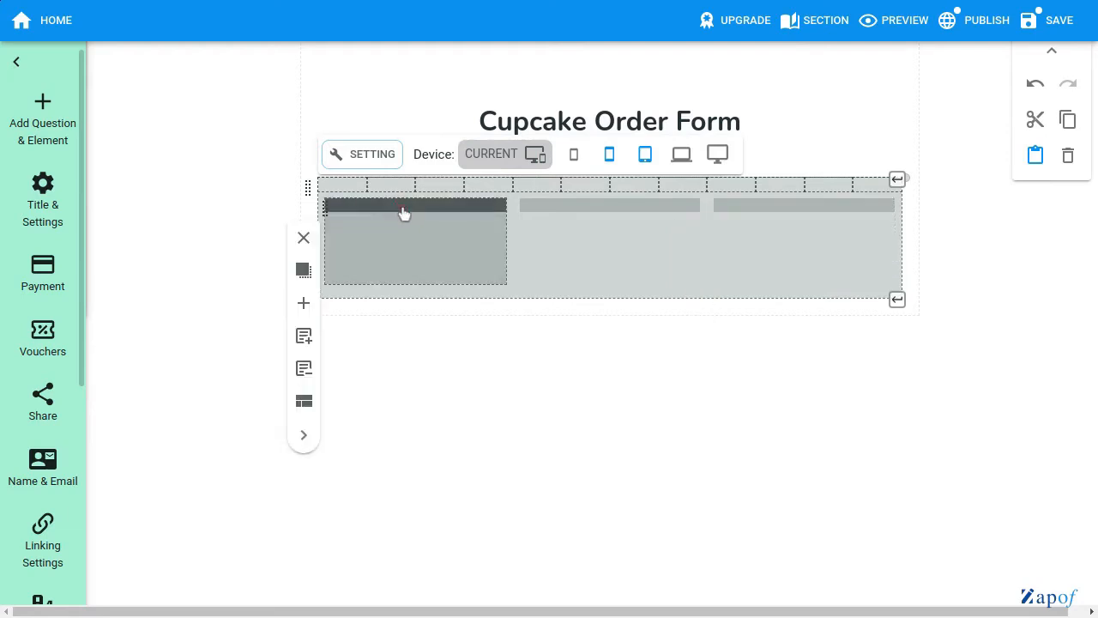
click(42, 128)
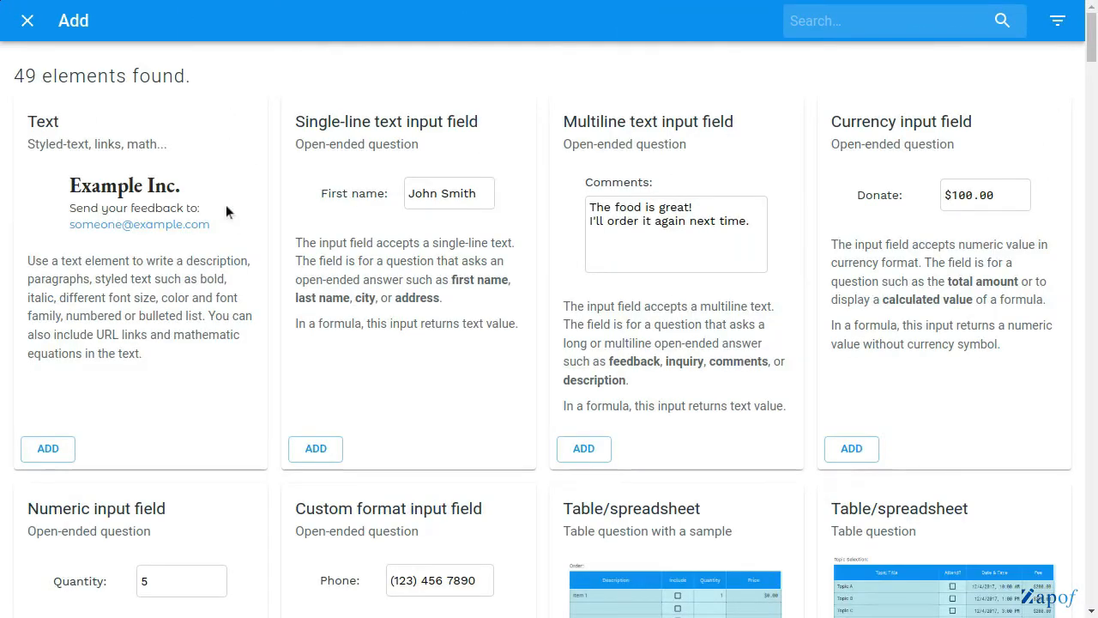
click(49, 448)
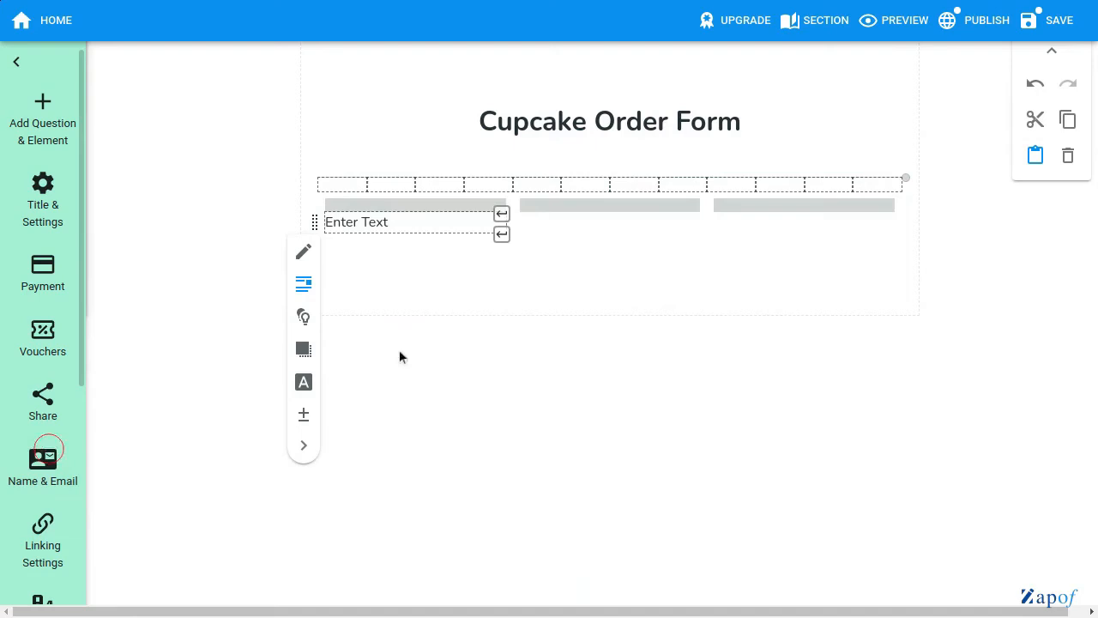
Step: Center the first column's text and replace it with "Chocolate Caramel" and, on a second line, "12 pcs $48.00"
click(407, 222)
key(ctrl+a)
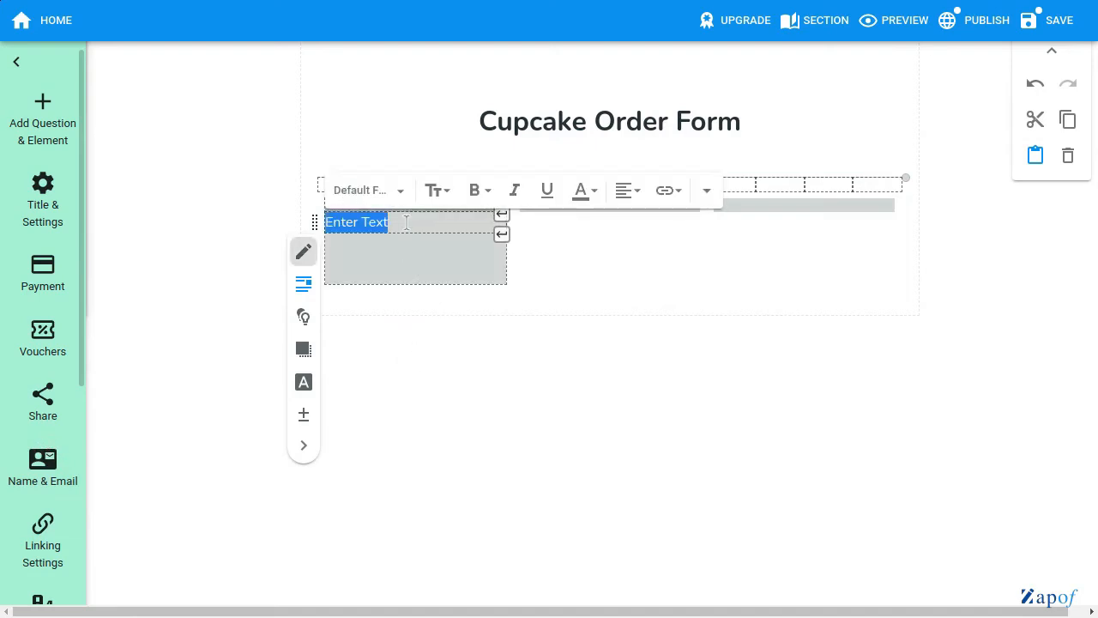
click(627, 190)
click(626, 271)
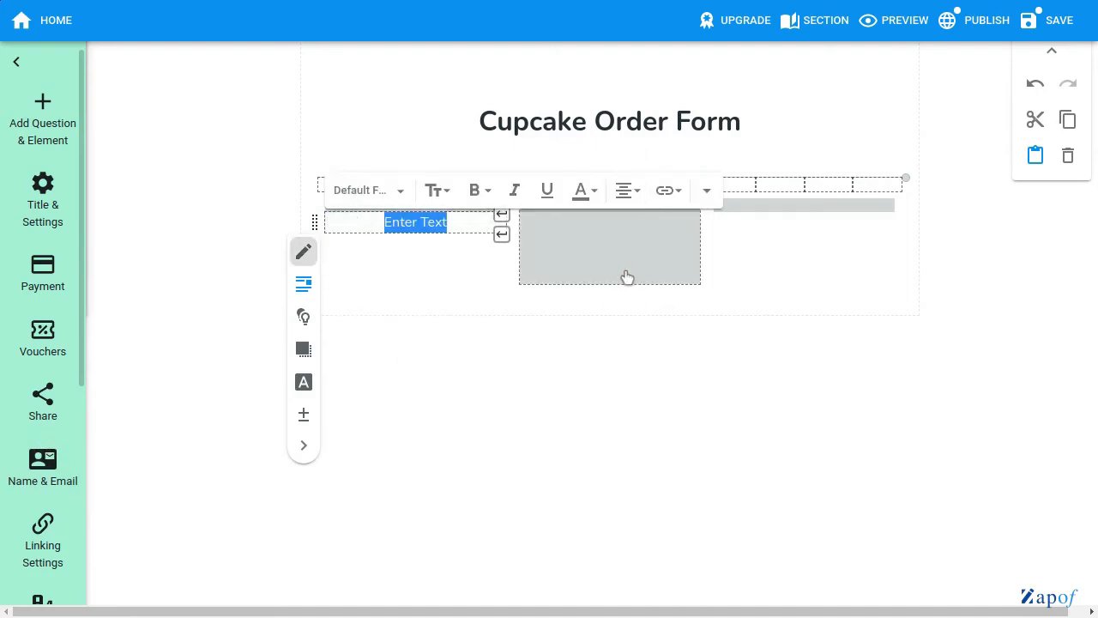
text(Chocolate)
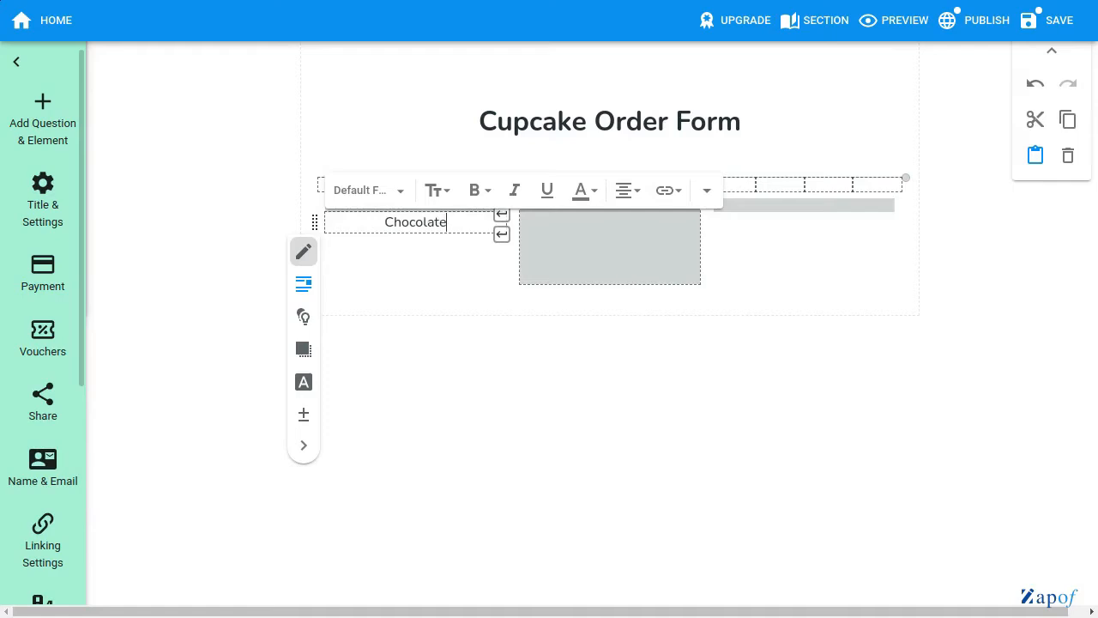
text( Caramel)
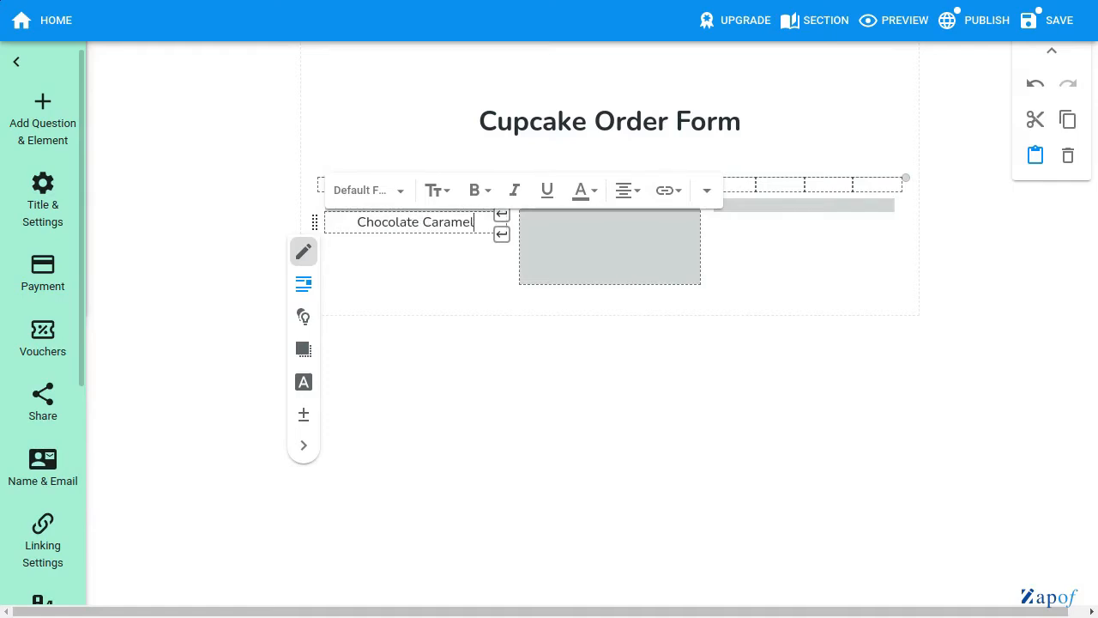
key(Return)
text(12 pcs )
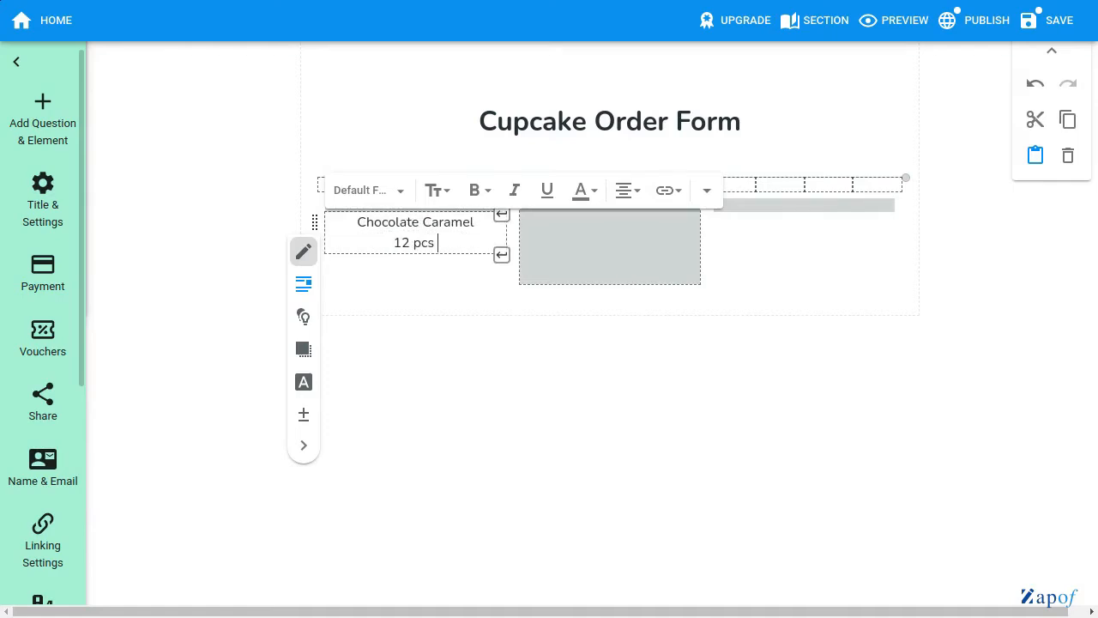
text($48.00)
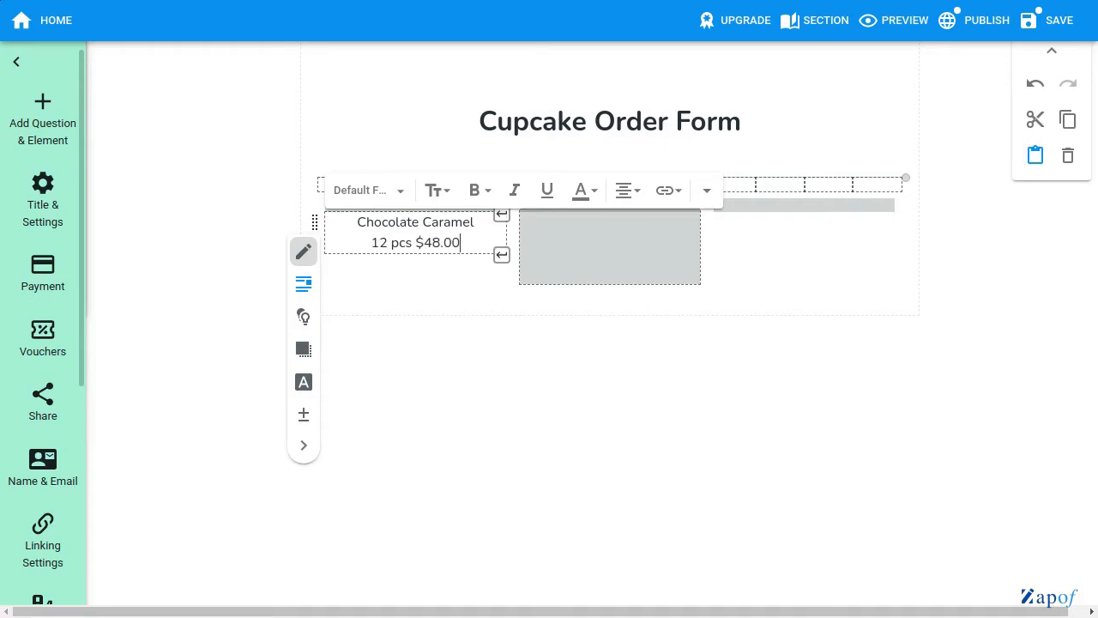
Step: Add an image element below the Chocolate Caramel text and upload the chocolate cupcakes photo as its source
click(31, 127)
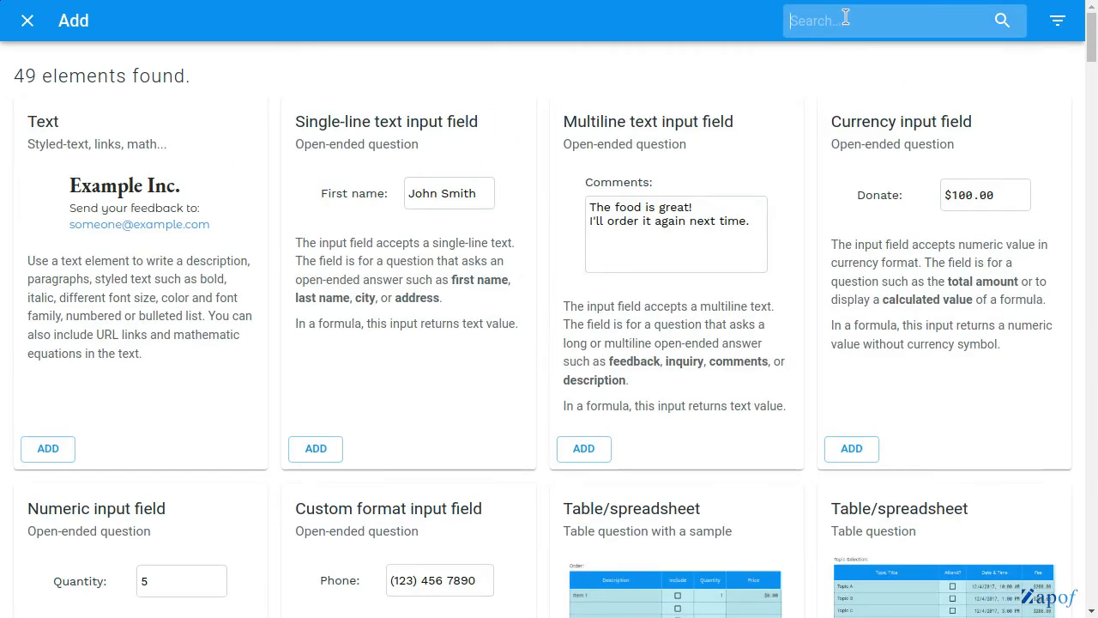
text(image)
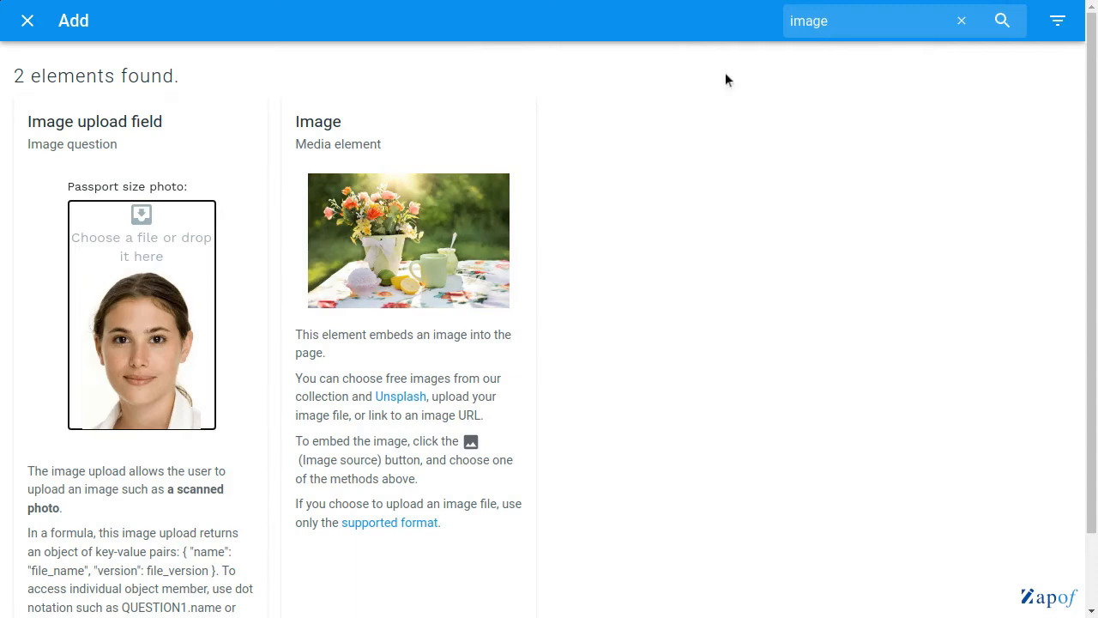
scroll(360, 549, down, 1)
click(317, 583)
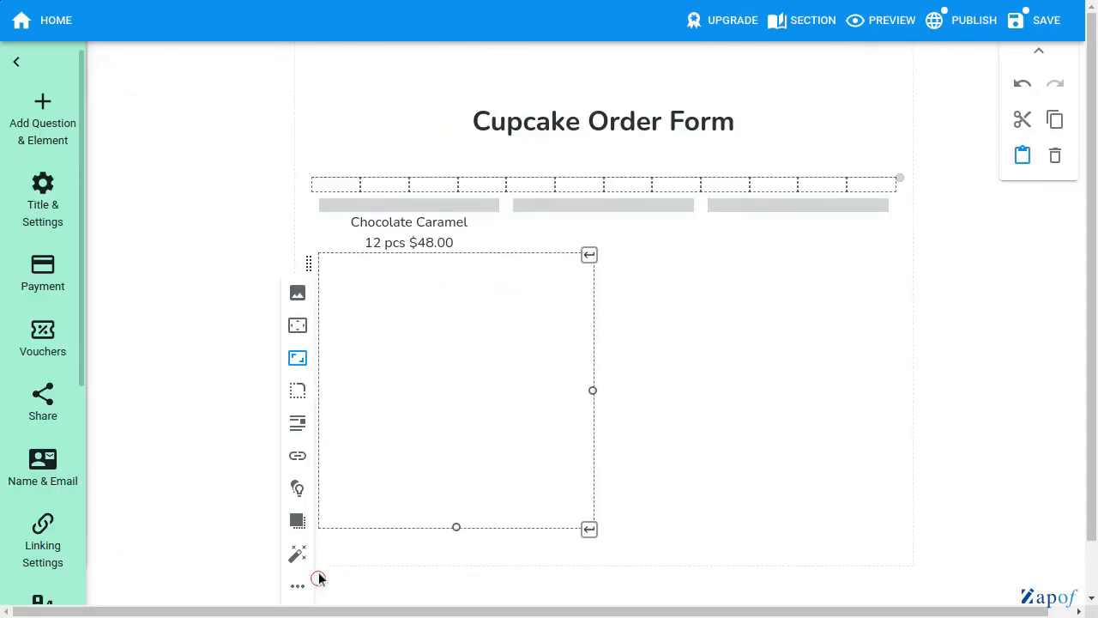
click(298, 292)
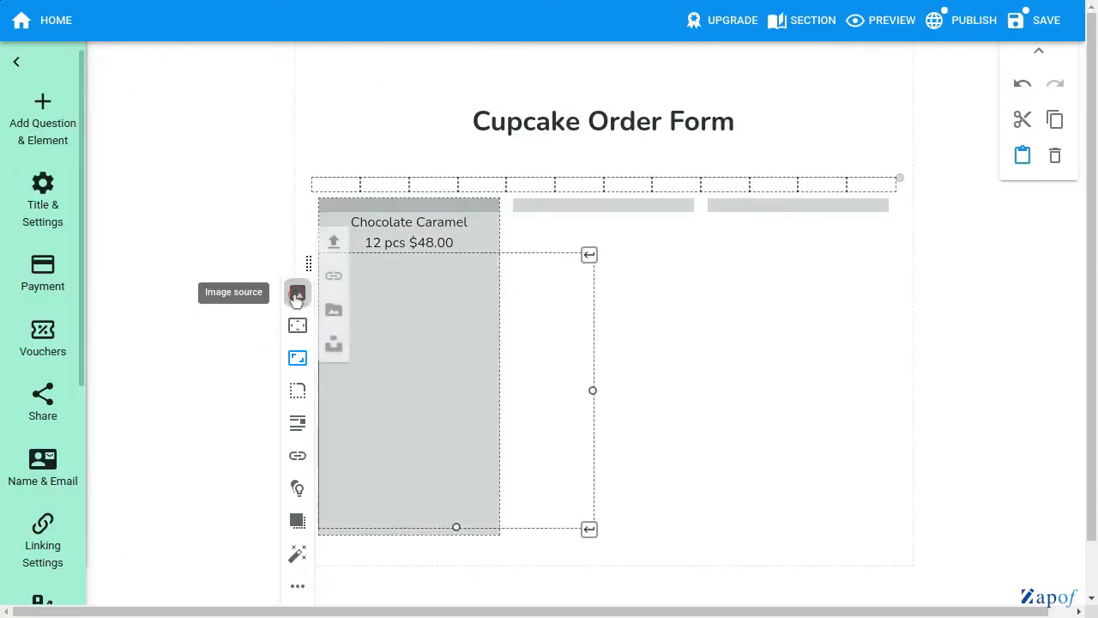
click(334, 240)
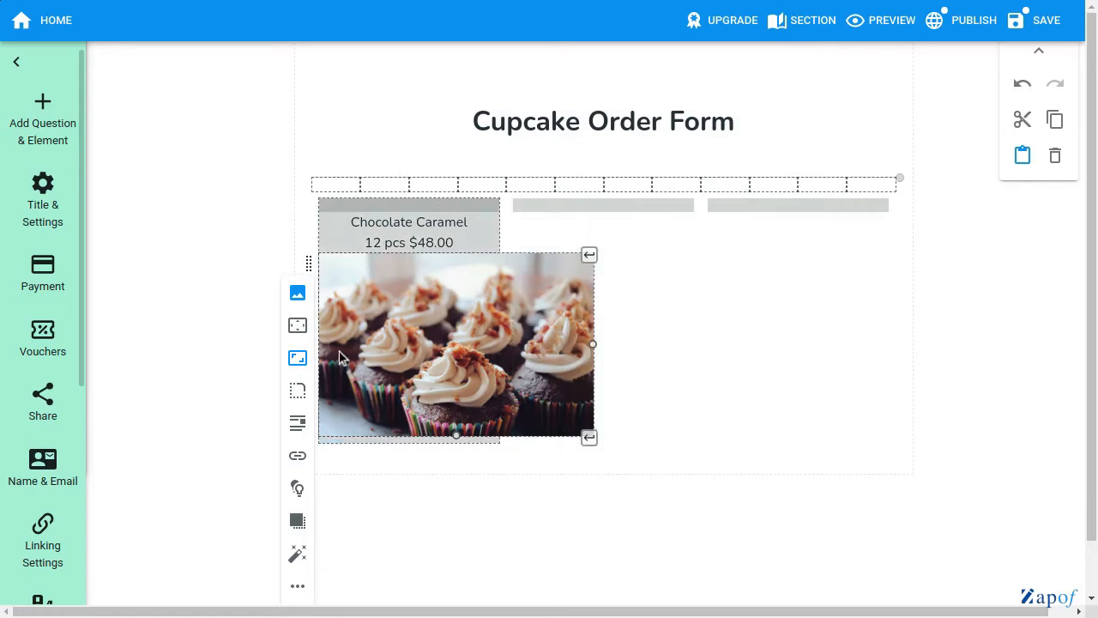
Step: Make the Chocolate Caramel image responsive so it fits its column, and round its corners
click(297, 327)
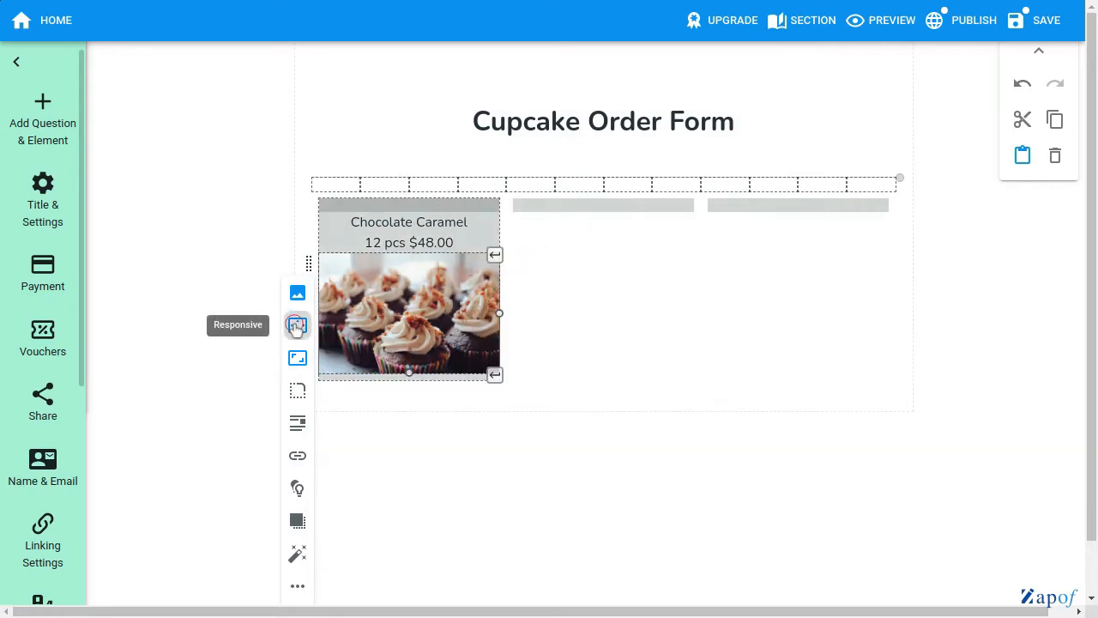
click(298, 393)
Step: Add a numeric input field below the Chocolate Caramel image and label it "Qty"
click(41, 133)
click(891, 21)
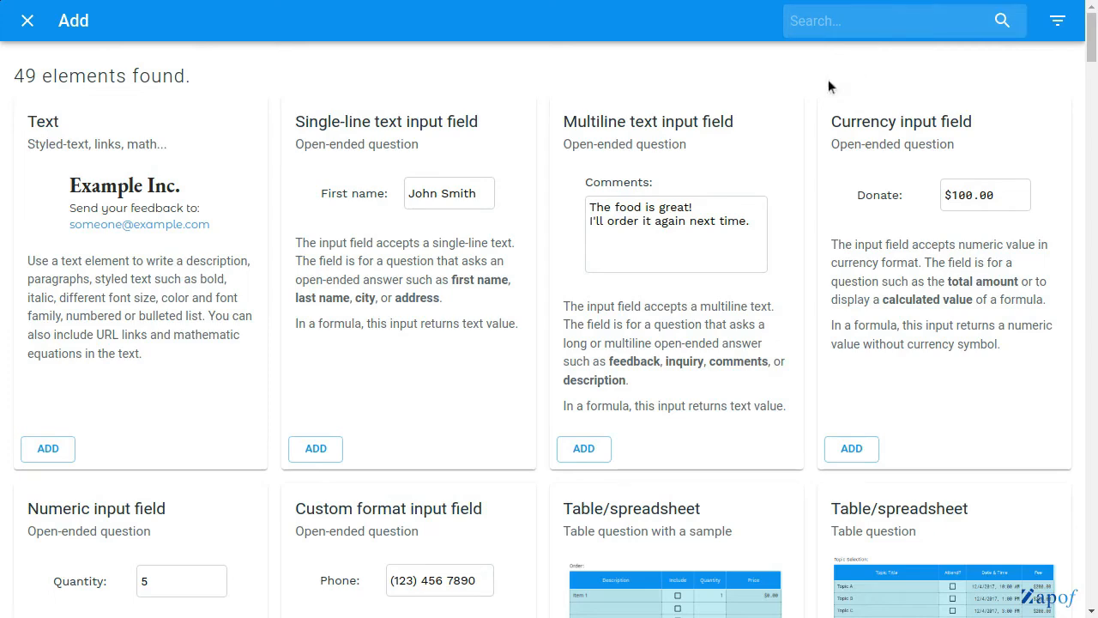
text(numeric)
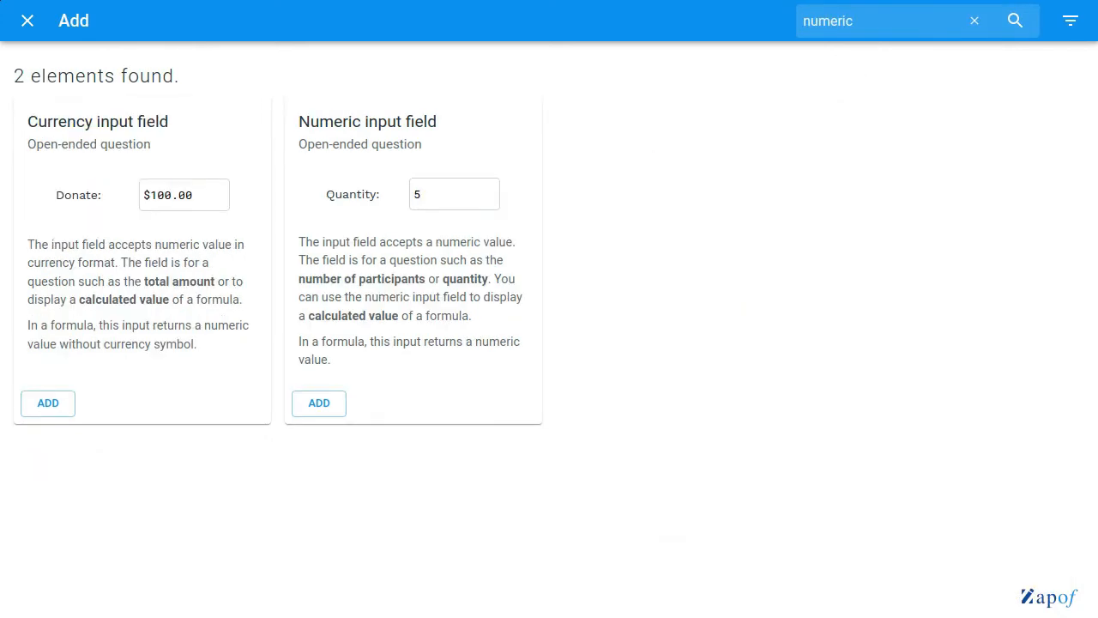
click(331, 402)
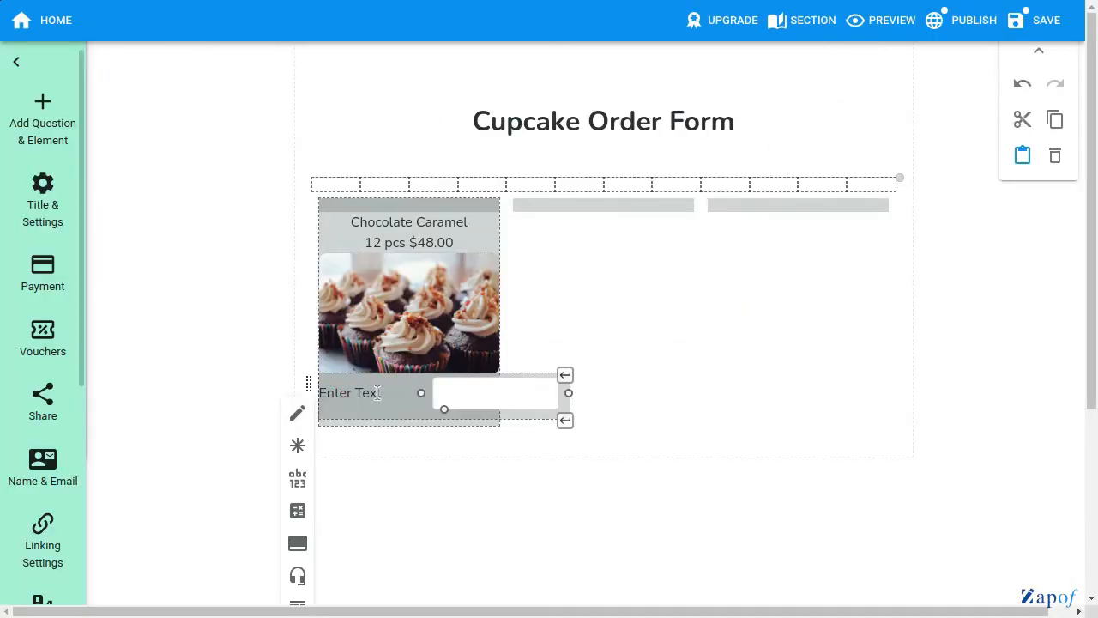
click(377, 392)
key(ctrl+a)
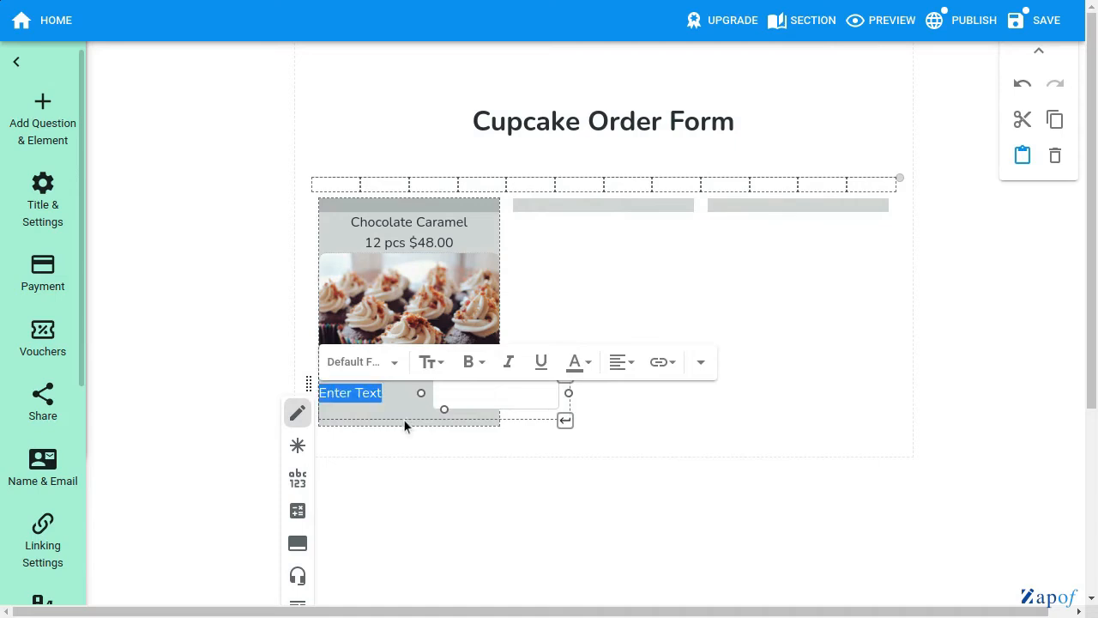
text(Qty)
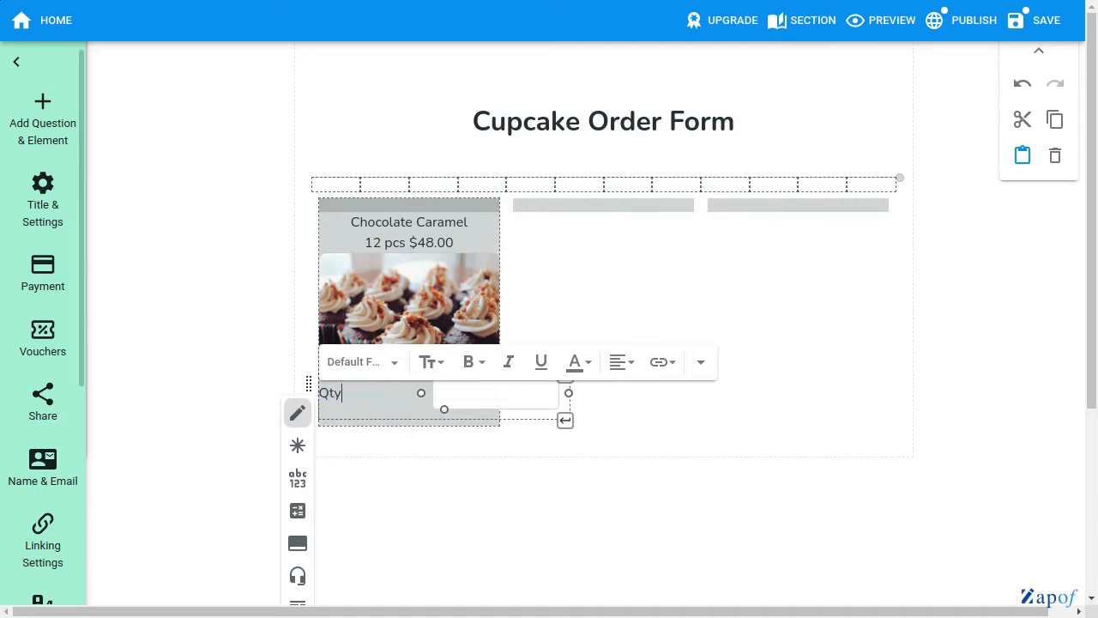
Step: Position the Qty input box below its question and narrow the element to fit inside the first column
click(297, 543)
scroll(400, 397, down, 1)
click(398, 402)
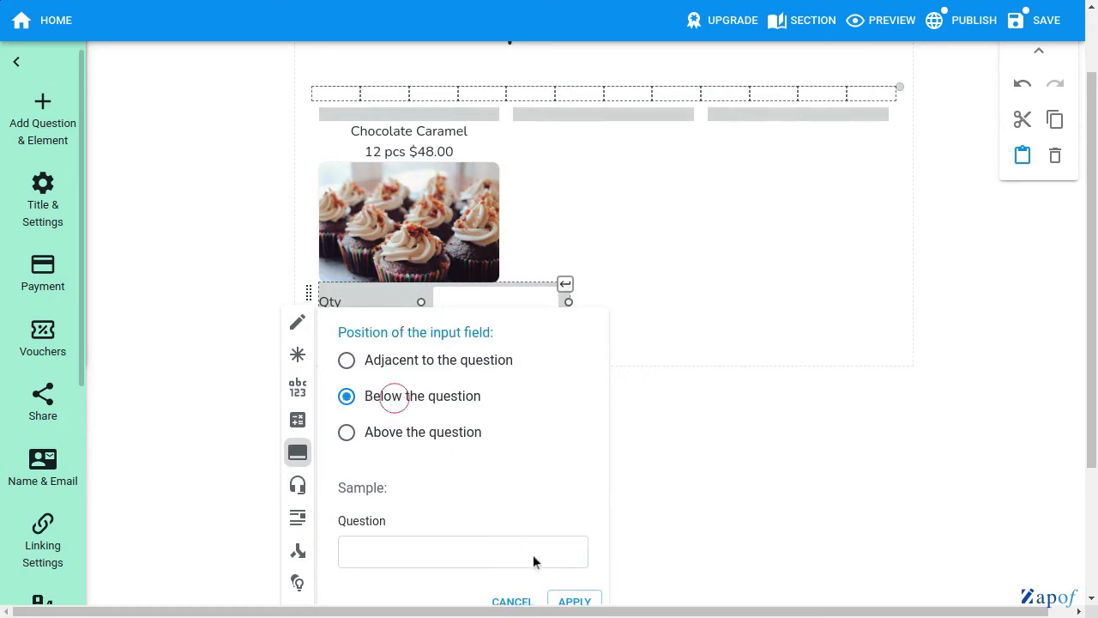
scroll(571, 583, down, 1)
click(575, 476)
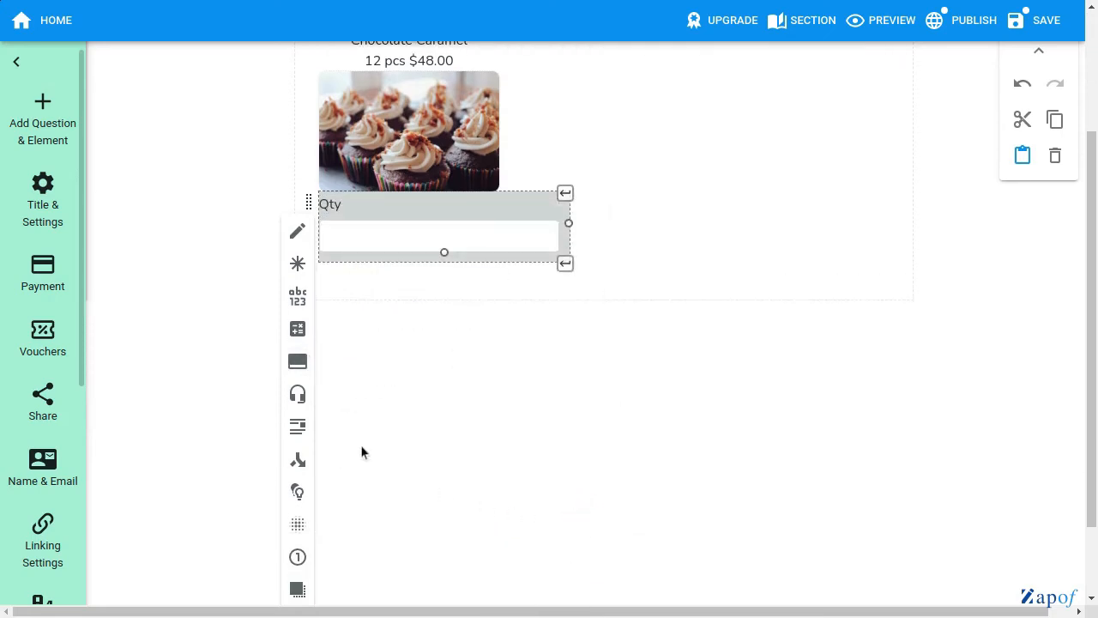
drag(567, 225, 460, 226)
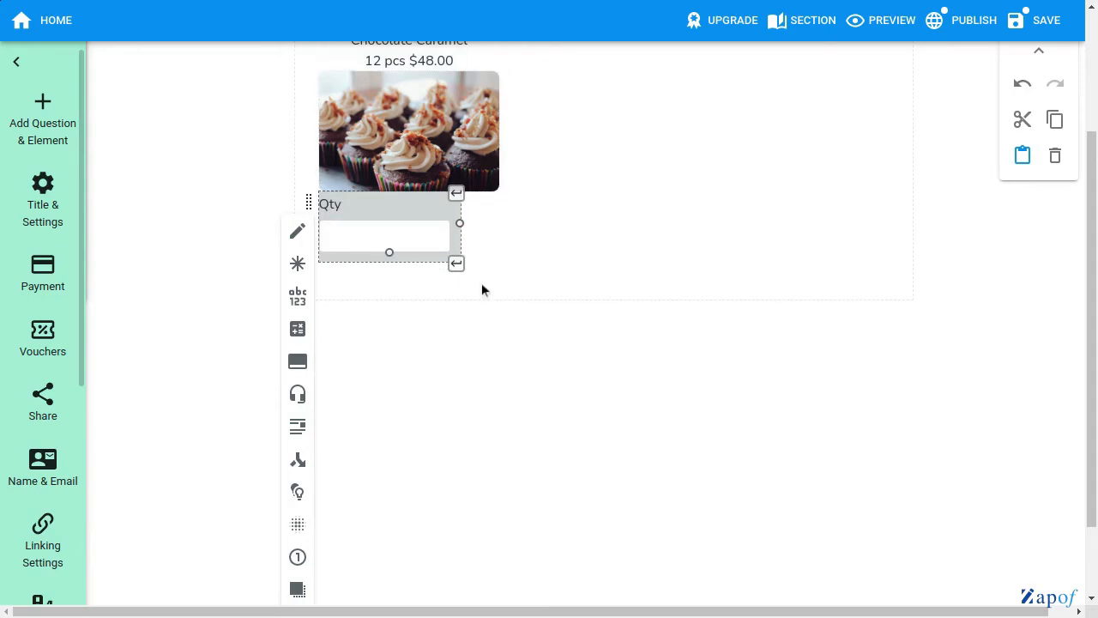
Step: Add a currency input field below the Qty field and label it "Subtotal"
click(27, 137)
click(809, 20)
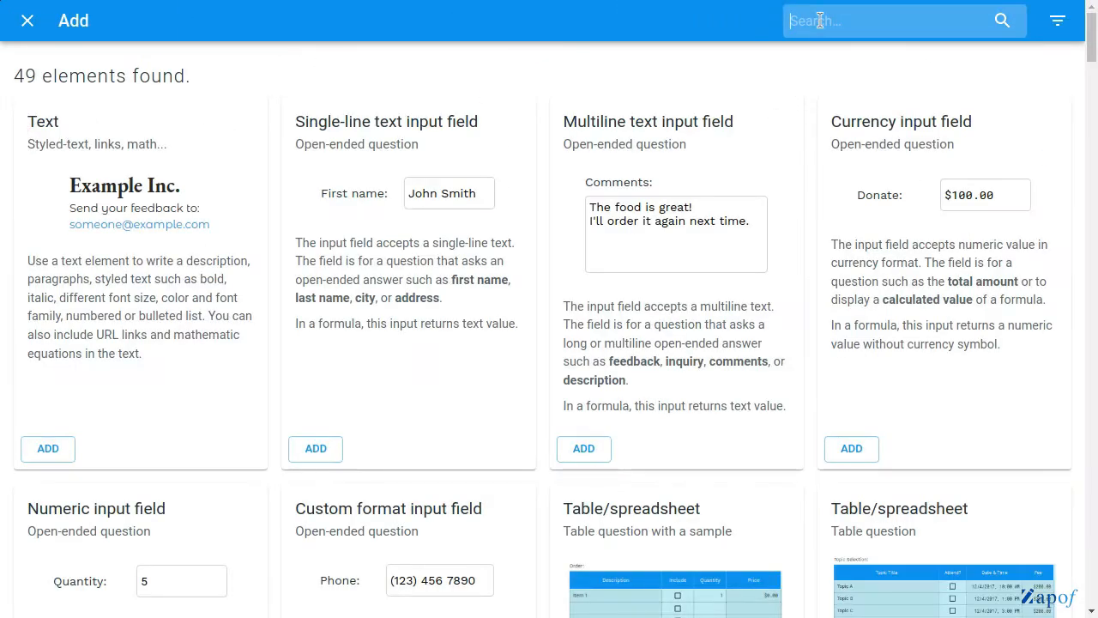
text(currency)
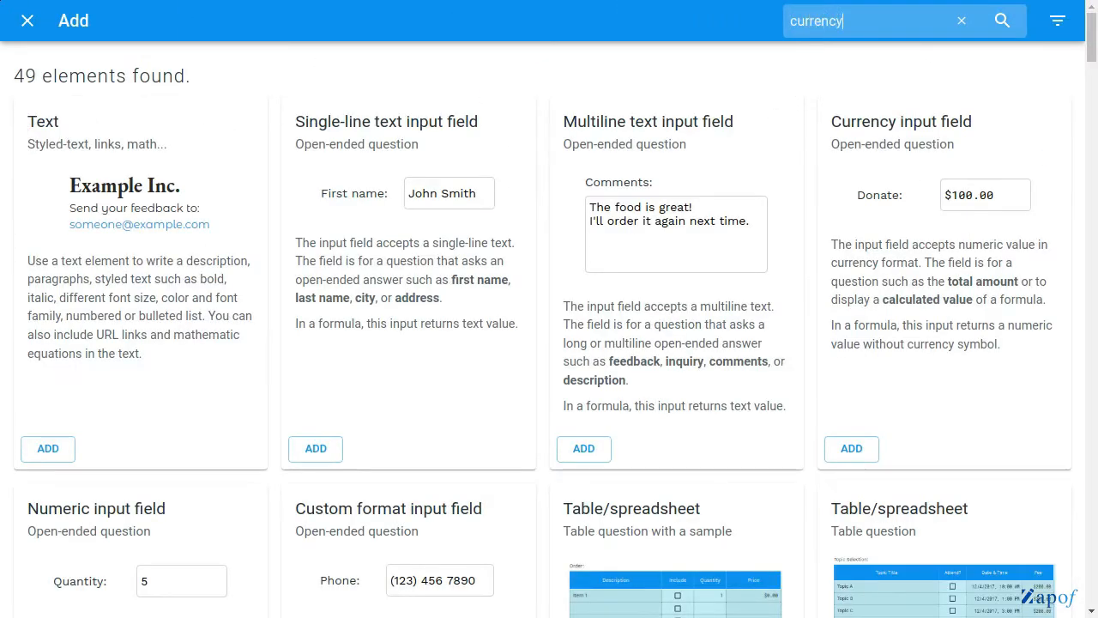
click(57, 394)
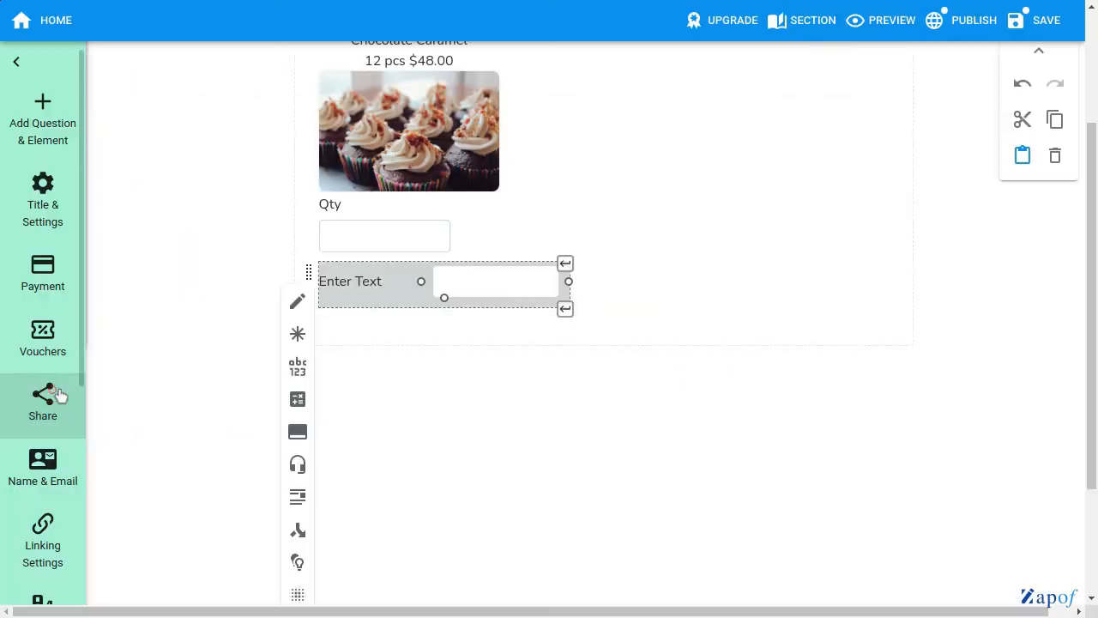
click(389, 286)
key(ctrl+a)
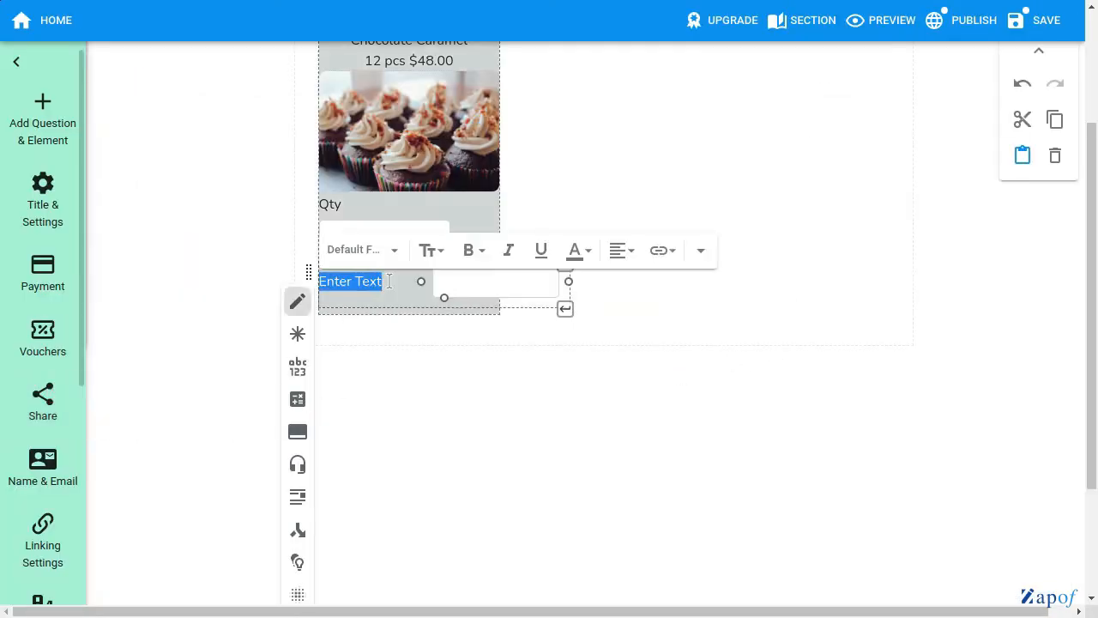
text(Subtotal)
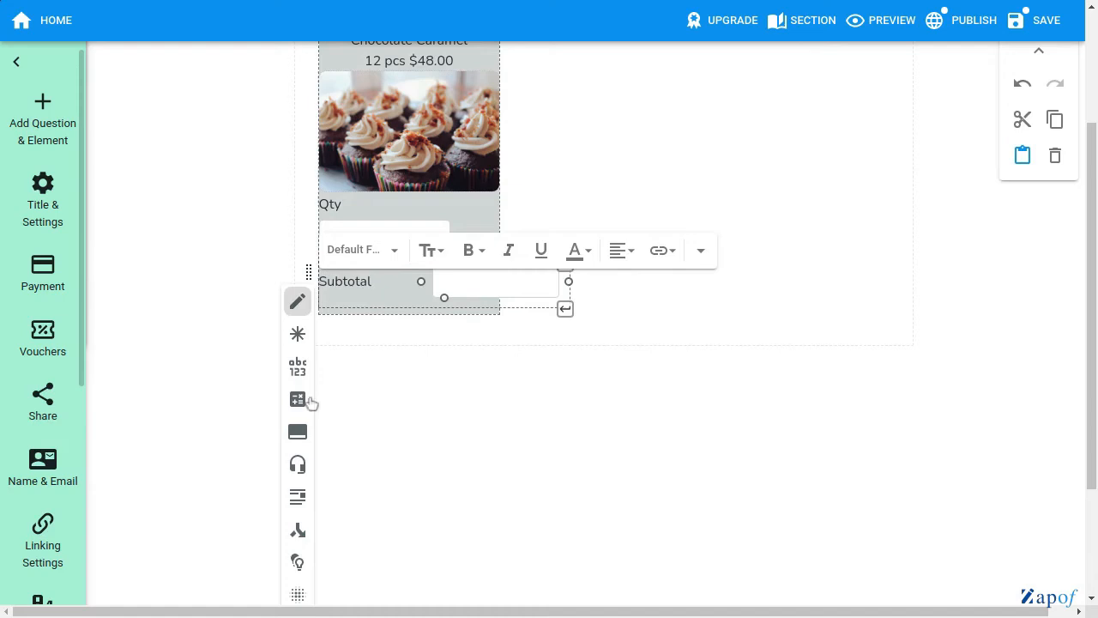
Step: Position the Subtotal input box below its question and narrow the element to match the Qty field's width
click(298, 432)
click(370, 381)
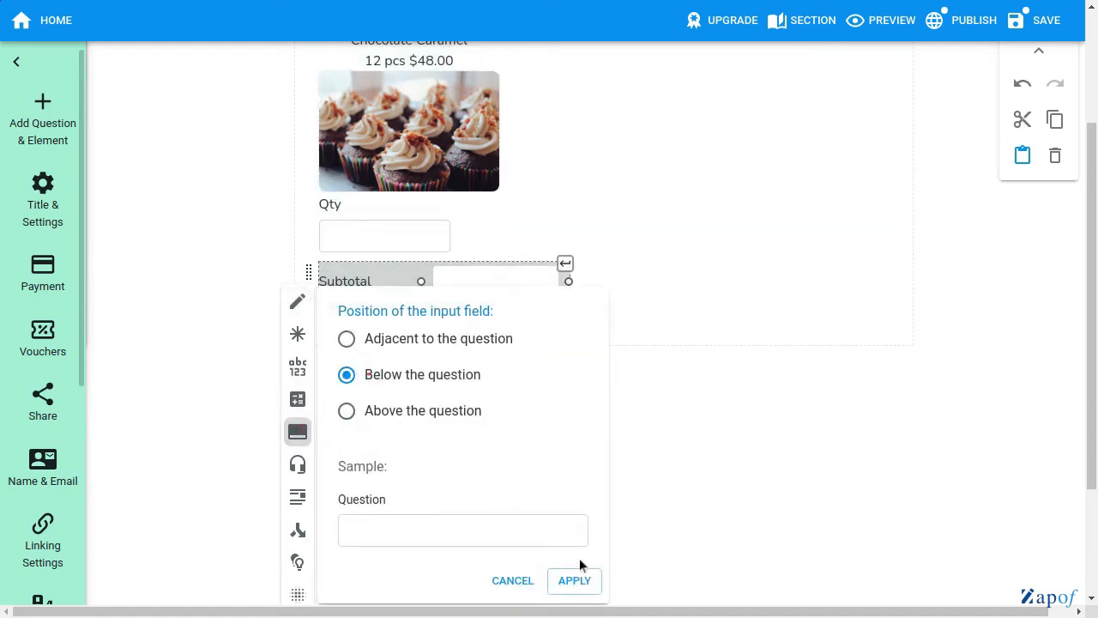
click(575, 557)
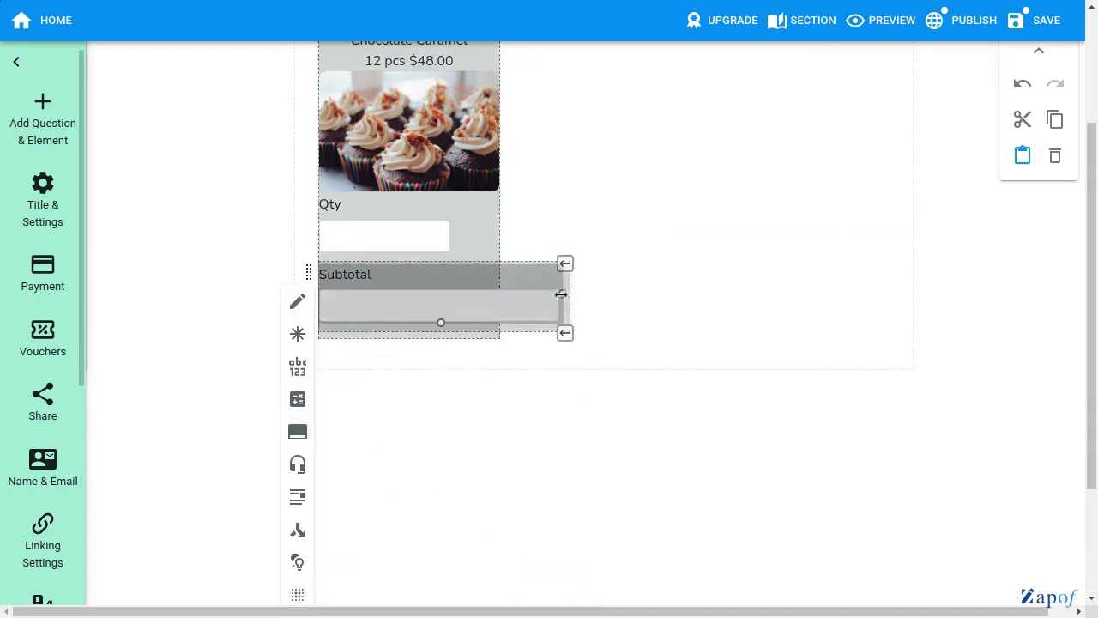
drag(566, 295, 459, 293)
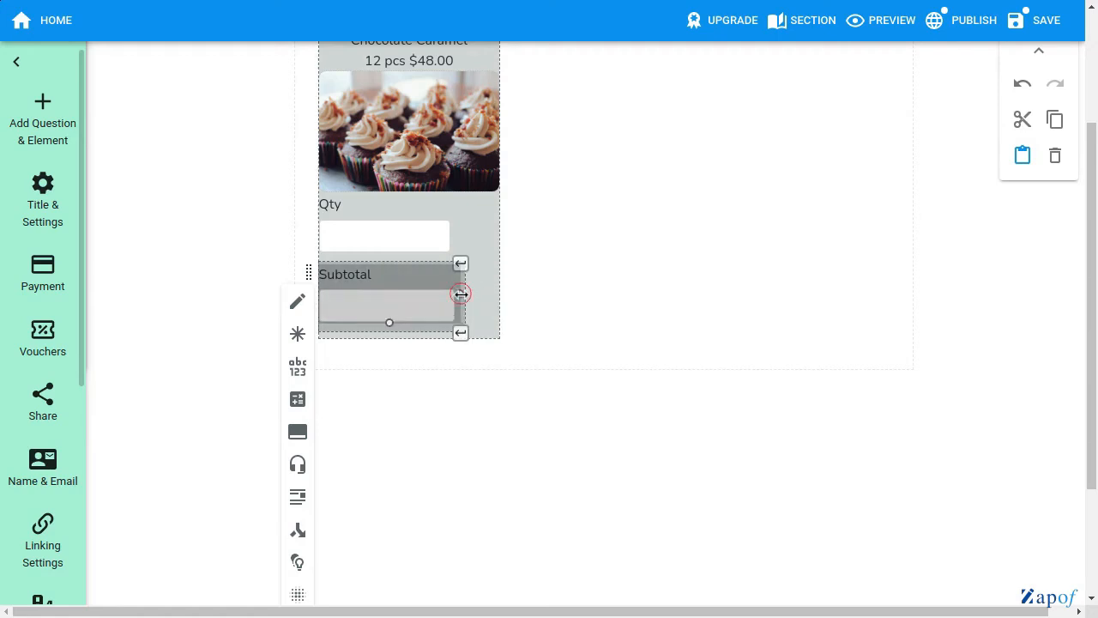
Step: Set the Subtotal field's calculation formula to abs(question1)*48
click(297, 399)
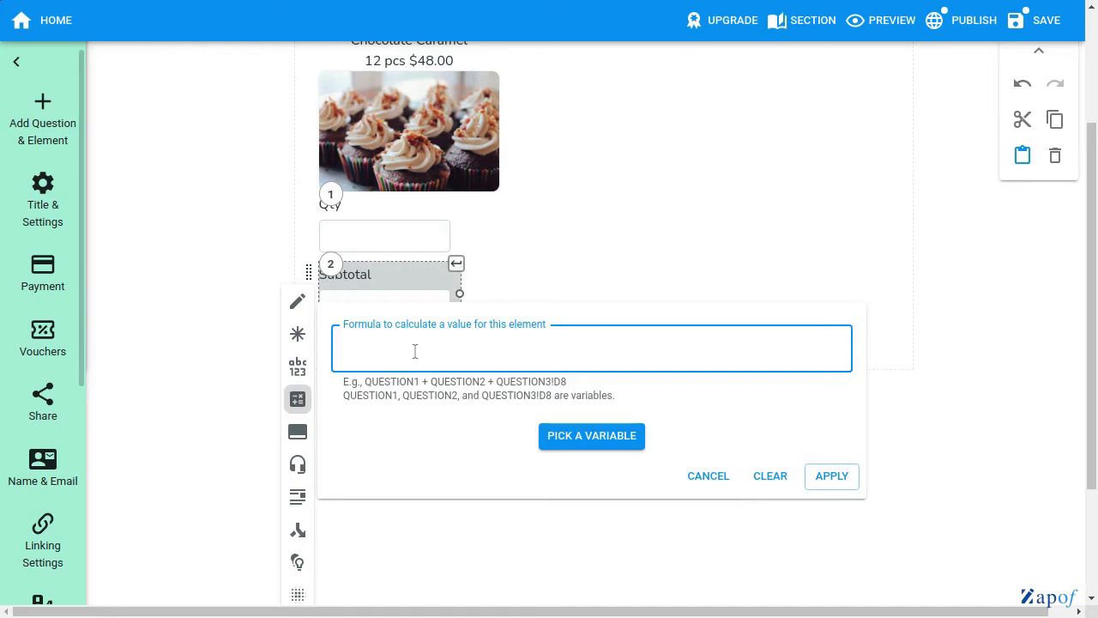
text(abs(question1)*48)
click(826, 477)
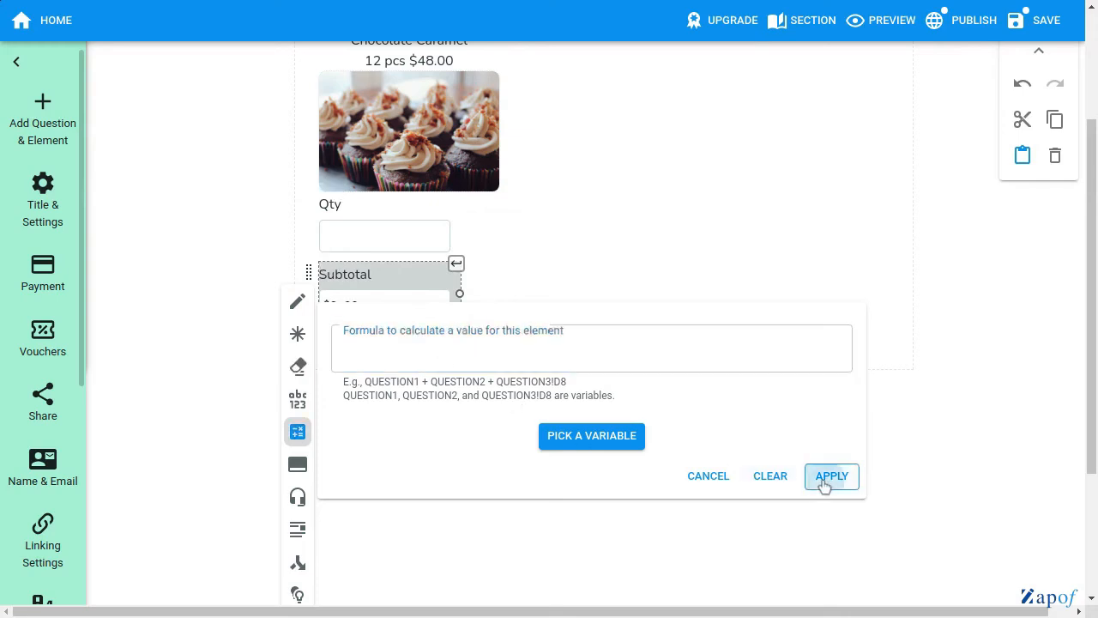
Step: Copy the first column's Chocolate Caramel name and price text into the second and third columns
scroll(672, 459, up, 1)
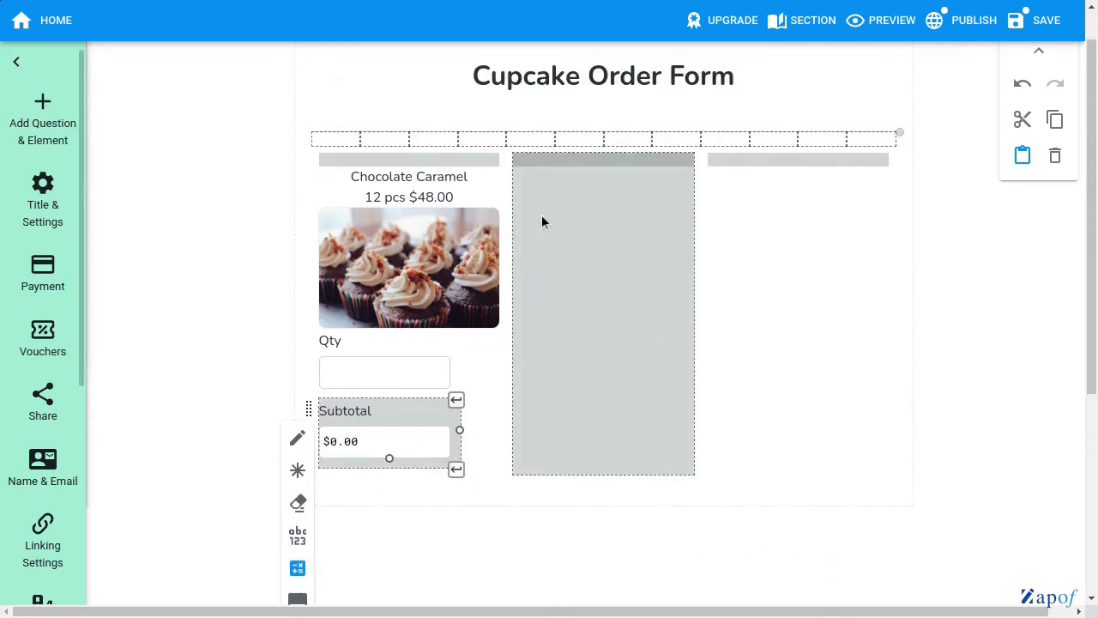
click(477, 199)
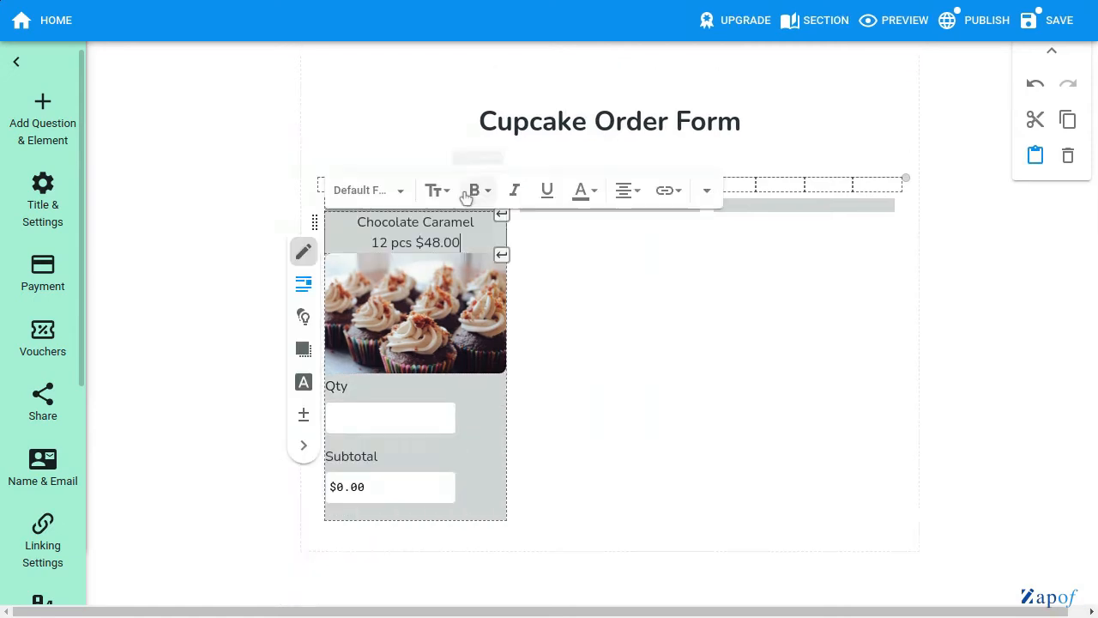
click(1067, 120)
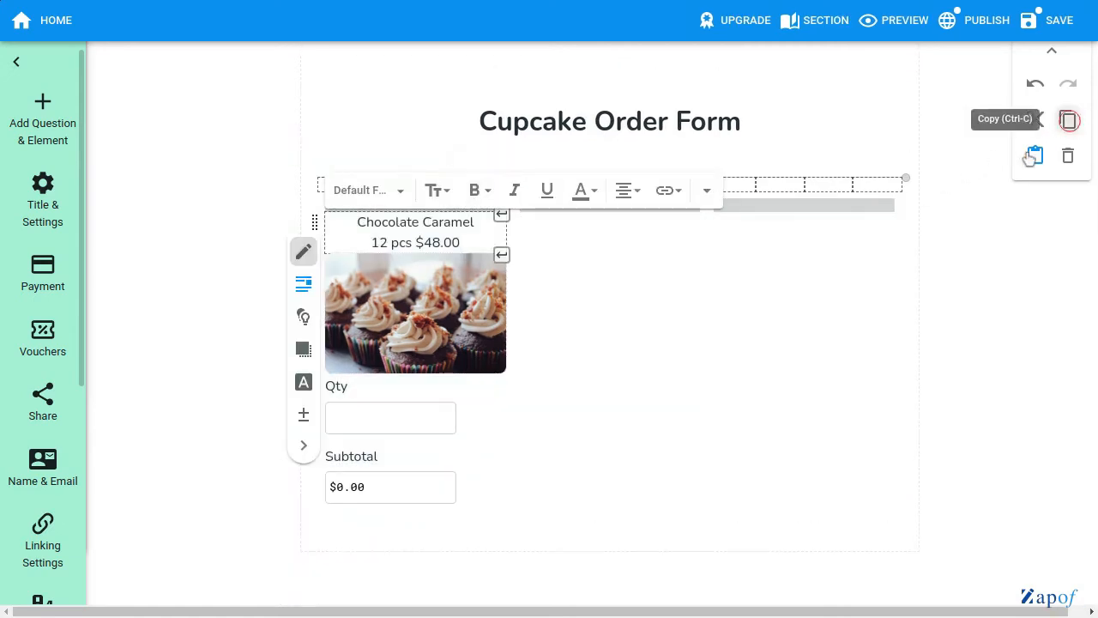
click(549, 245)
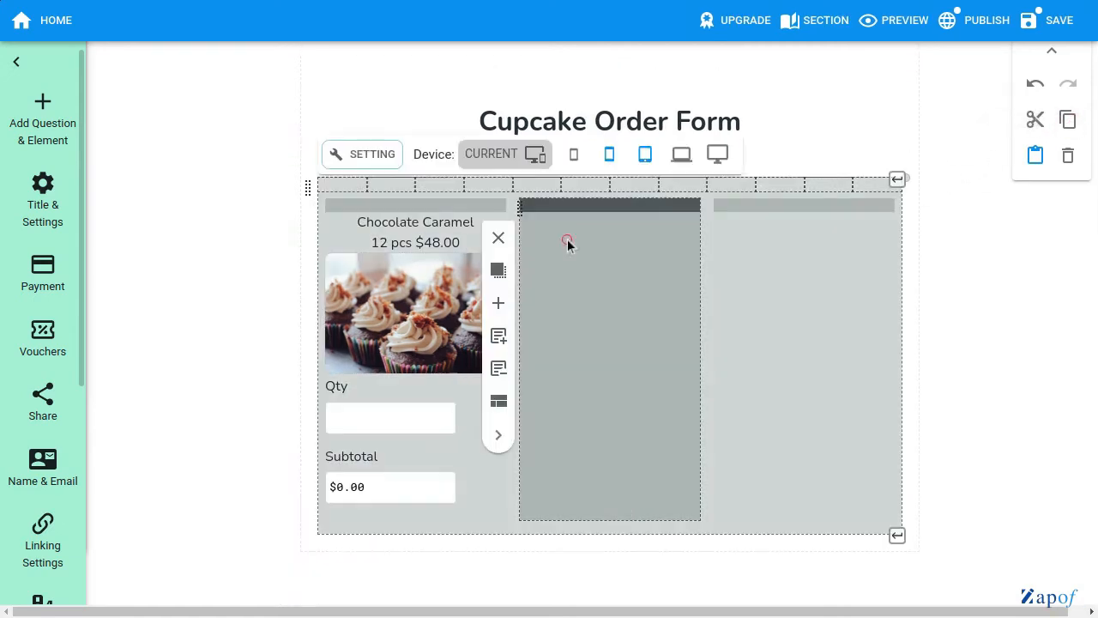
click(1035, 157)
click(841, 230)
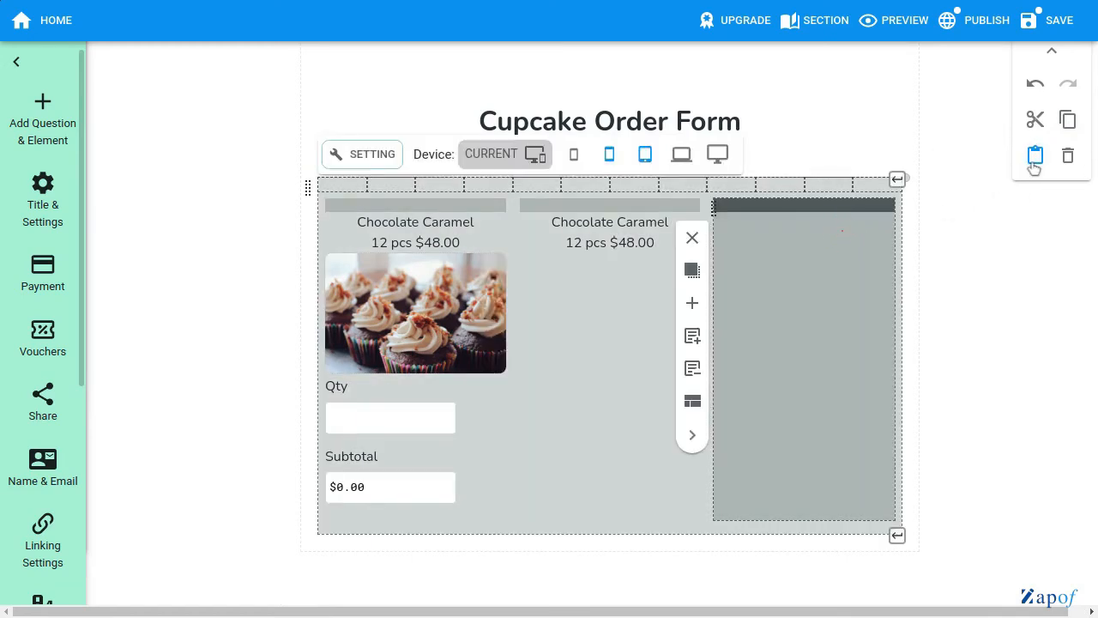
click(1035, 158)
Step: Copy the first column's cupcake image and paste it below the text in the second and third columns
click(440, 337)
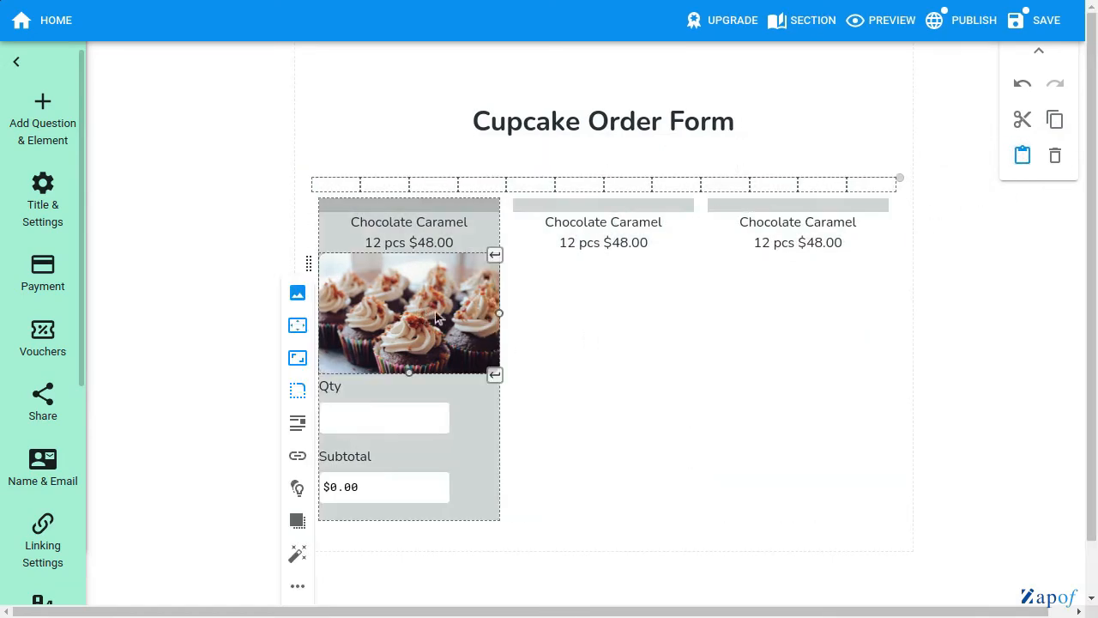
click(1056, 123)
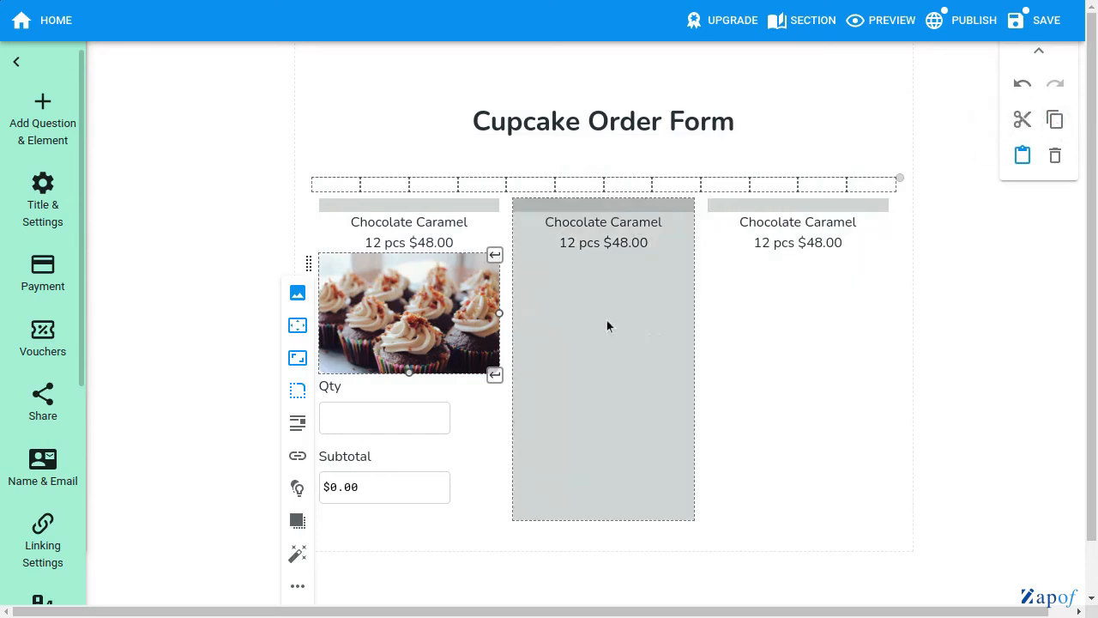
click(621, 243)
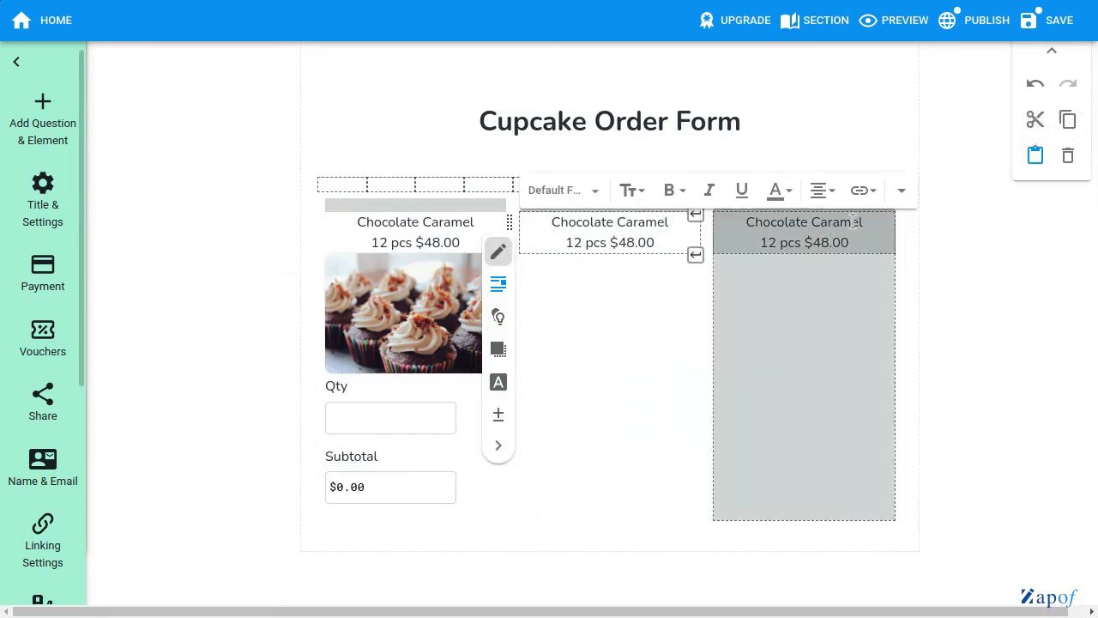
click(1035, 155)
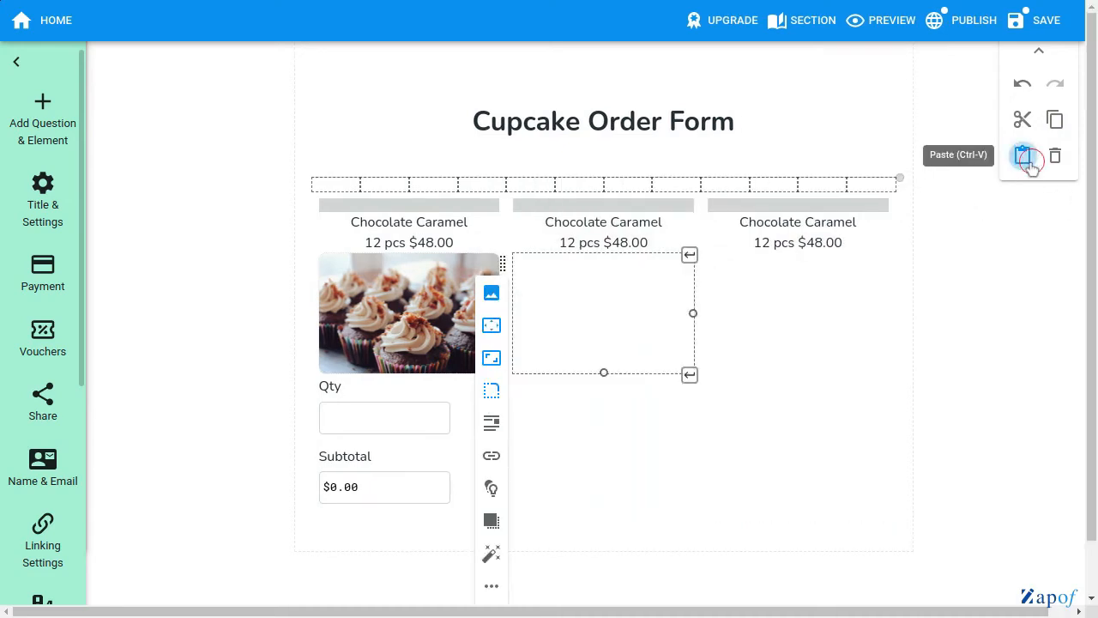
click(848, 243)
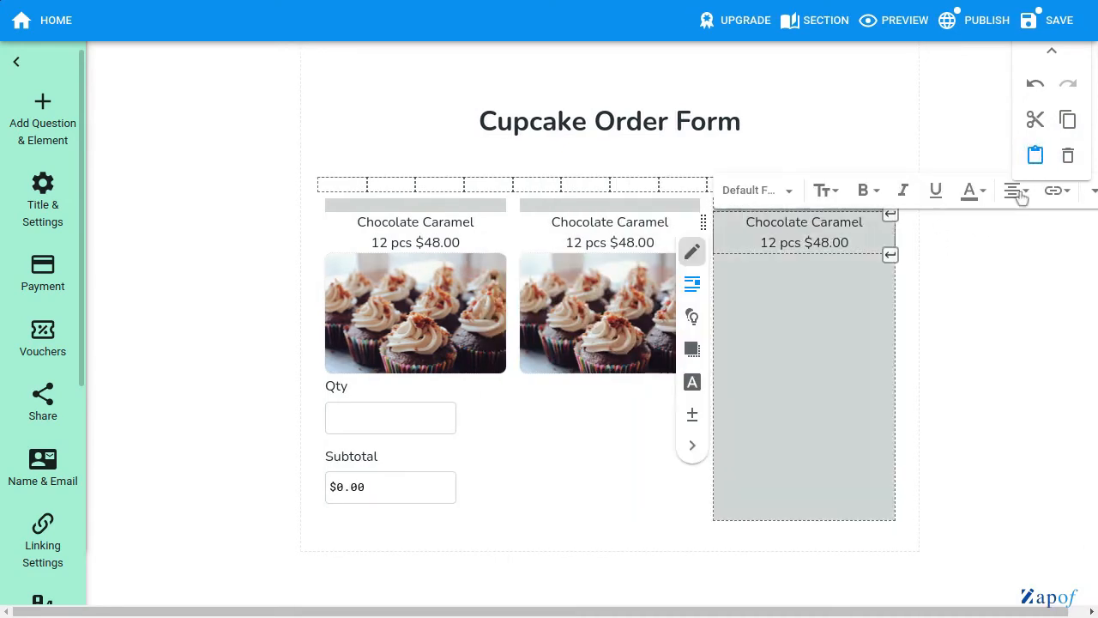
click(1036, 156)
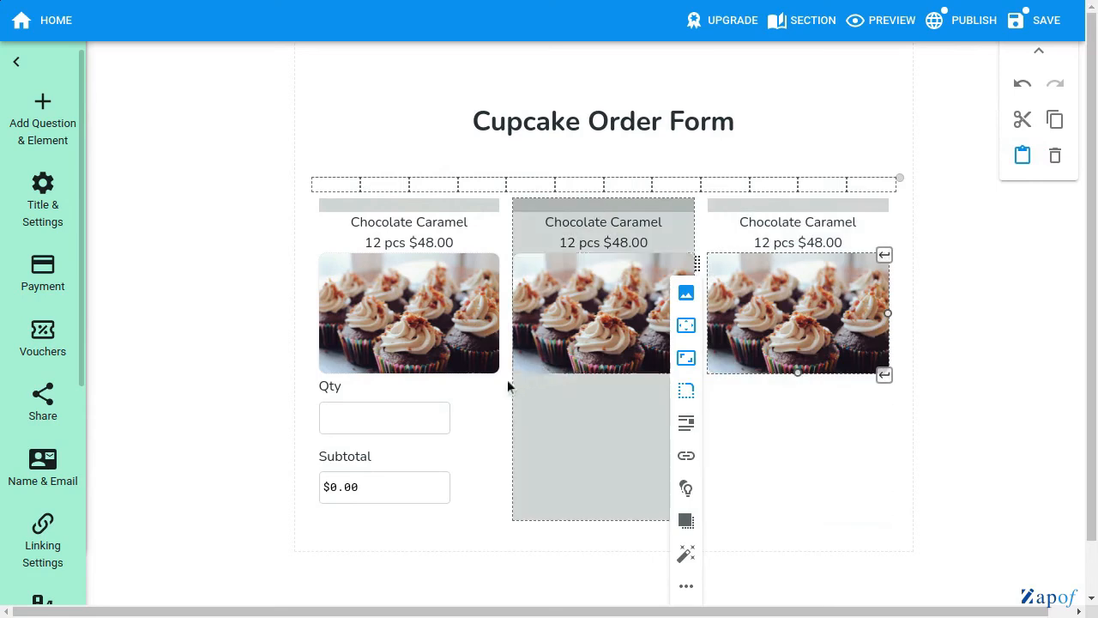
Step: Copy the first column's Qty field and paste it below the images in the second and third columns
click(423, 398)
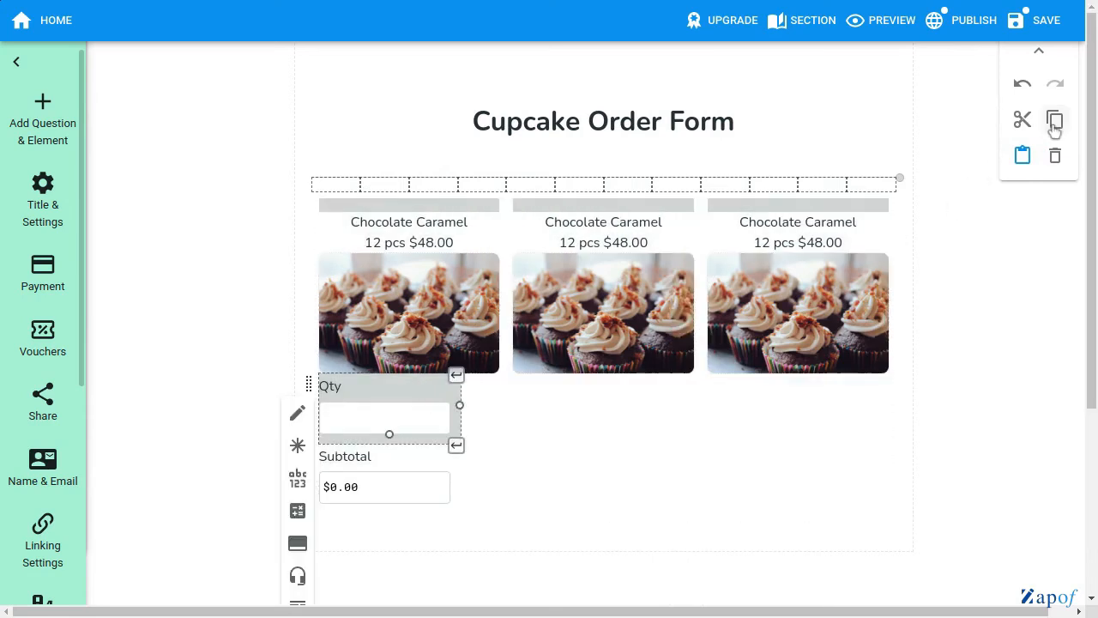
click(1055, 122)
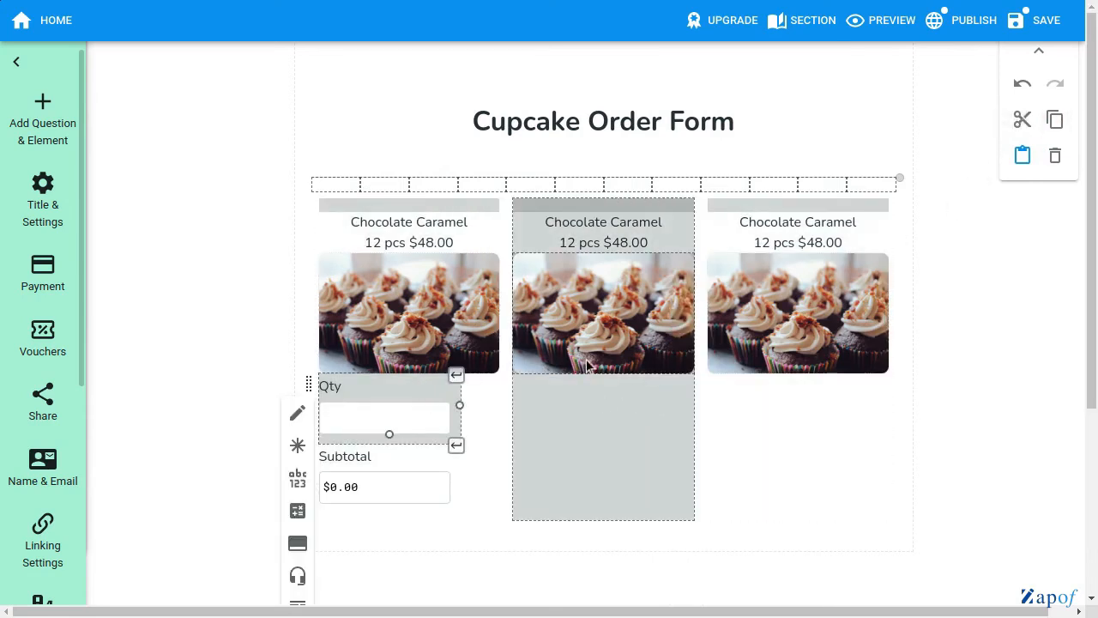
click(603, 318)
click(1022, 157)
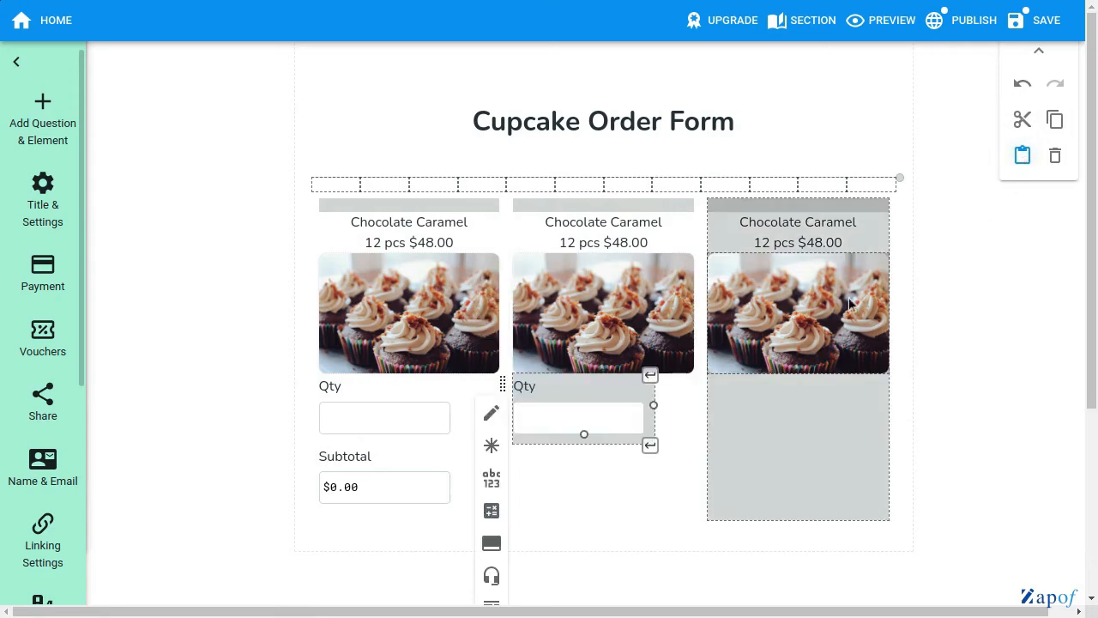
click(828, 322)
click(1021, 157)
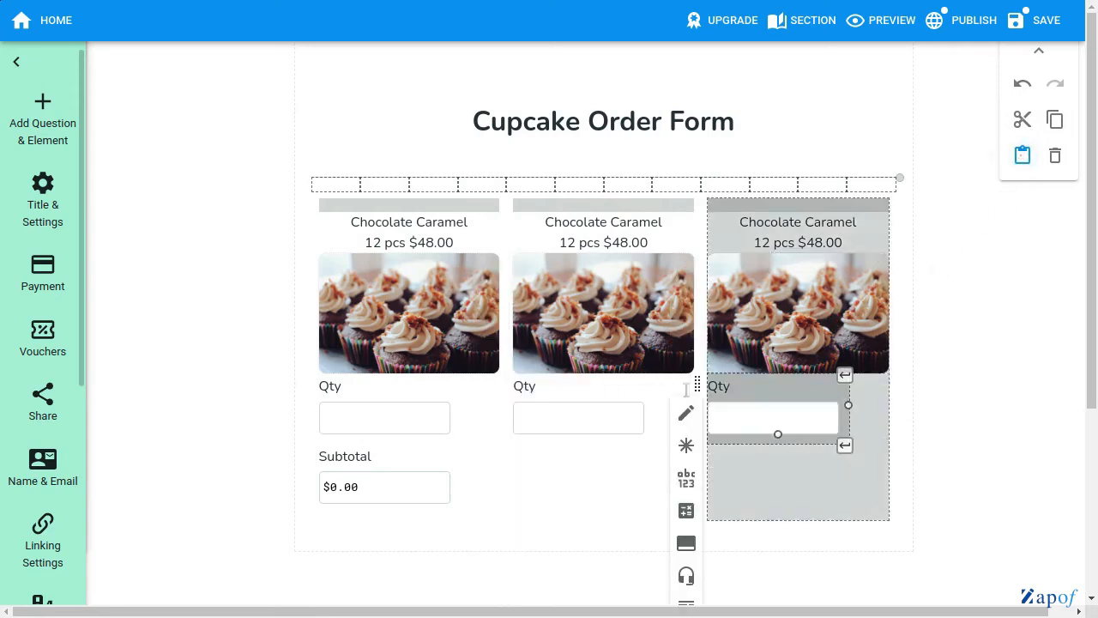
Step: Copy the first column's Subtotal field and paste it below the Qty fields in the second and third columns
click(426, 456)
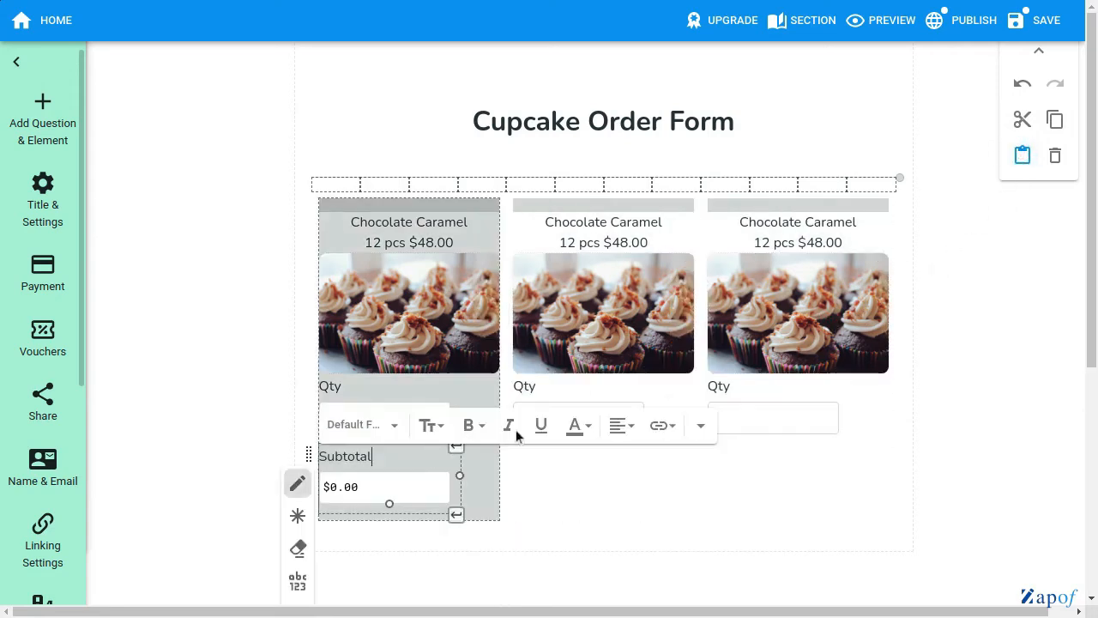
click(1055, 121)
click(582, 467)
click(595, 422)
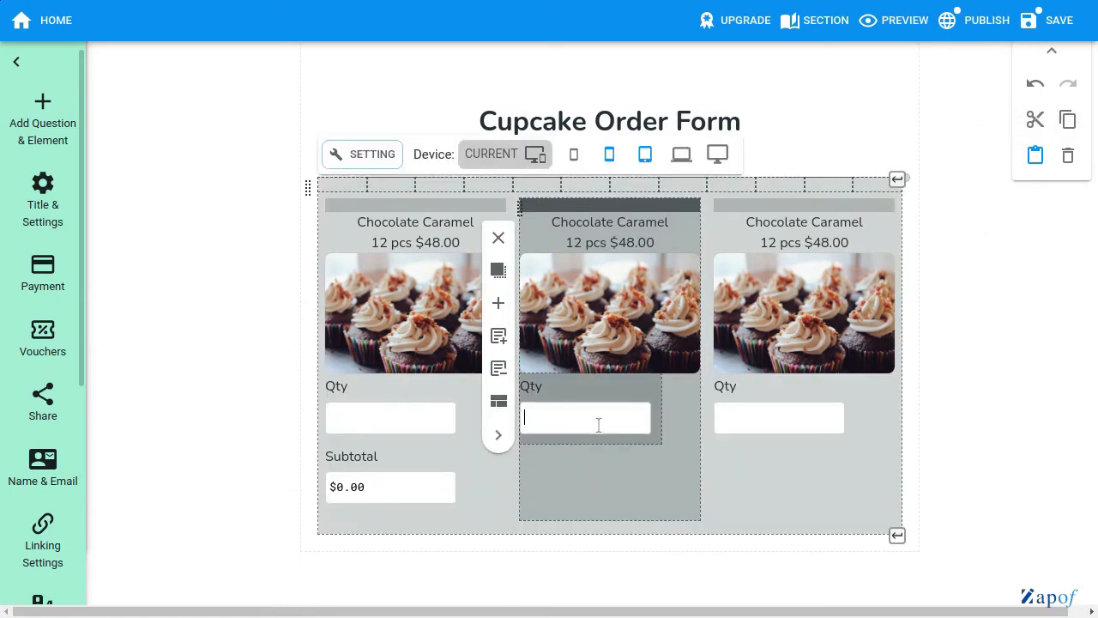
click(1022, 156)
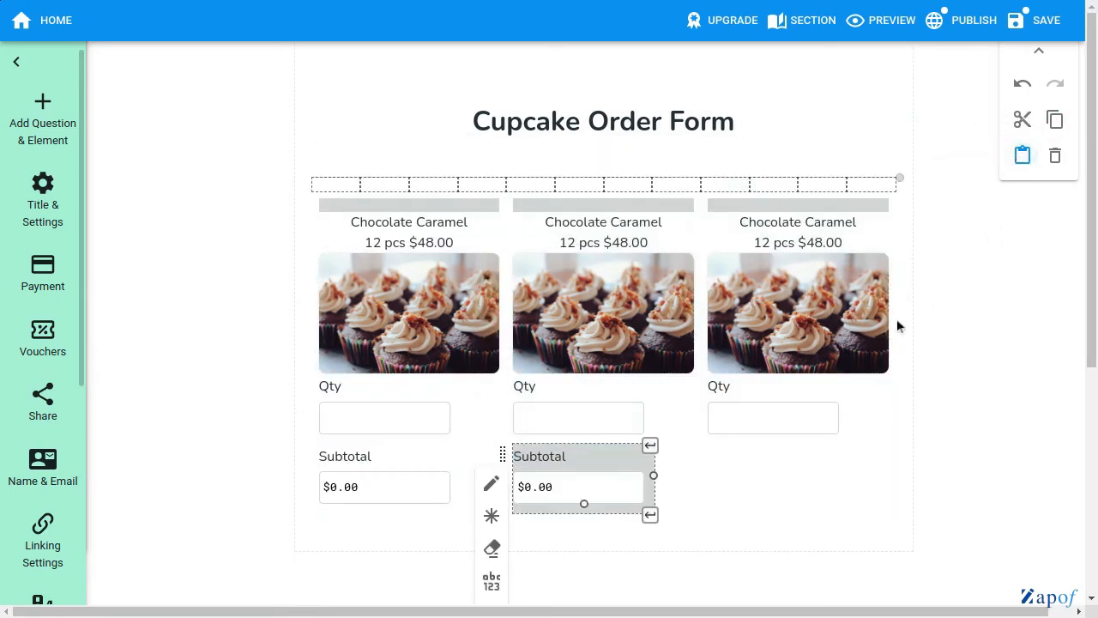
click(804, 393)
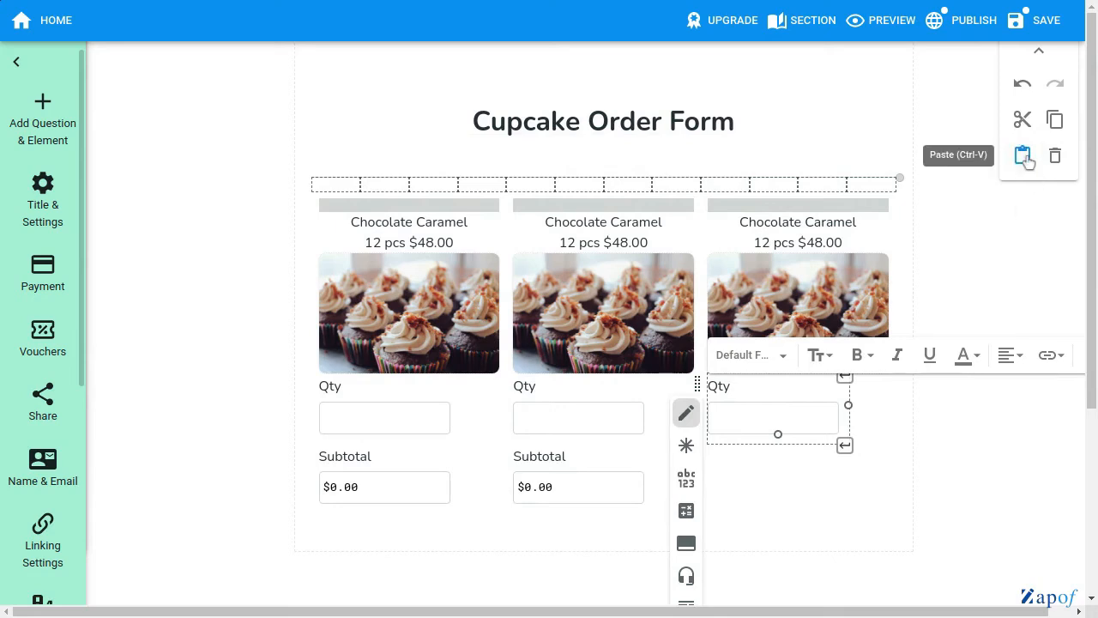
click(1023, 156)
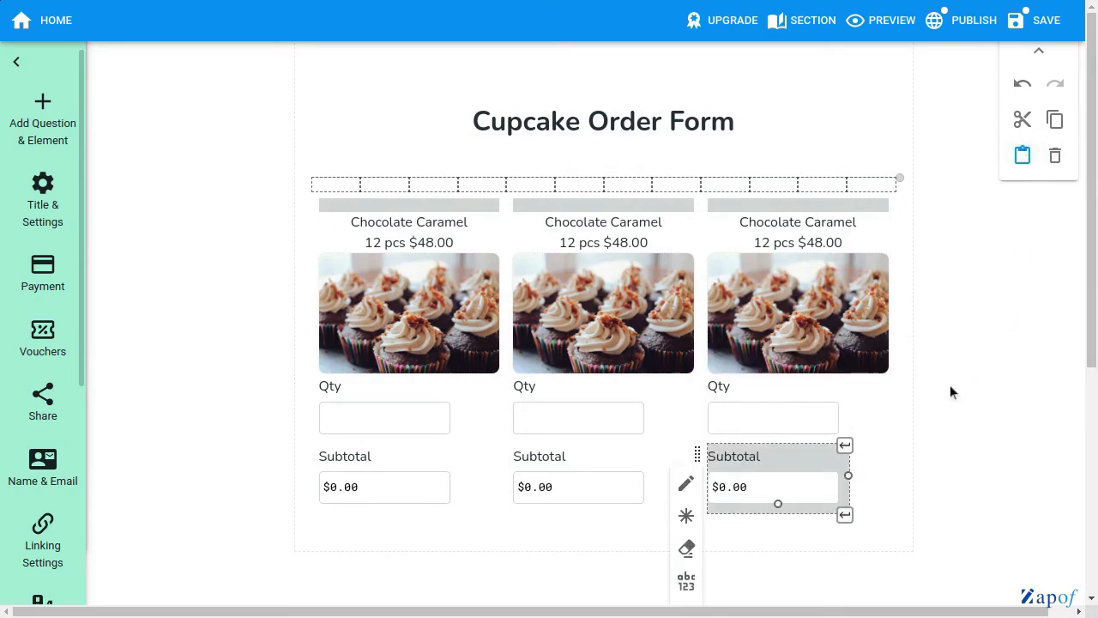
Step: Rename the second column's product to Blueberry Blue and the third column's product to Strawberry Vanilla
click(602, 230)
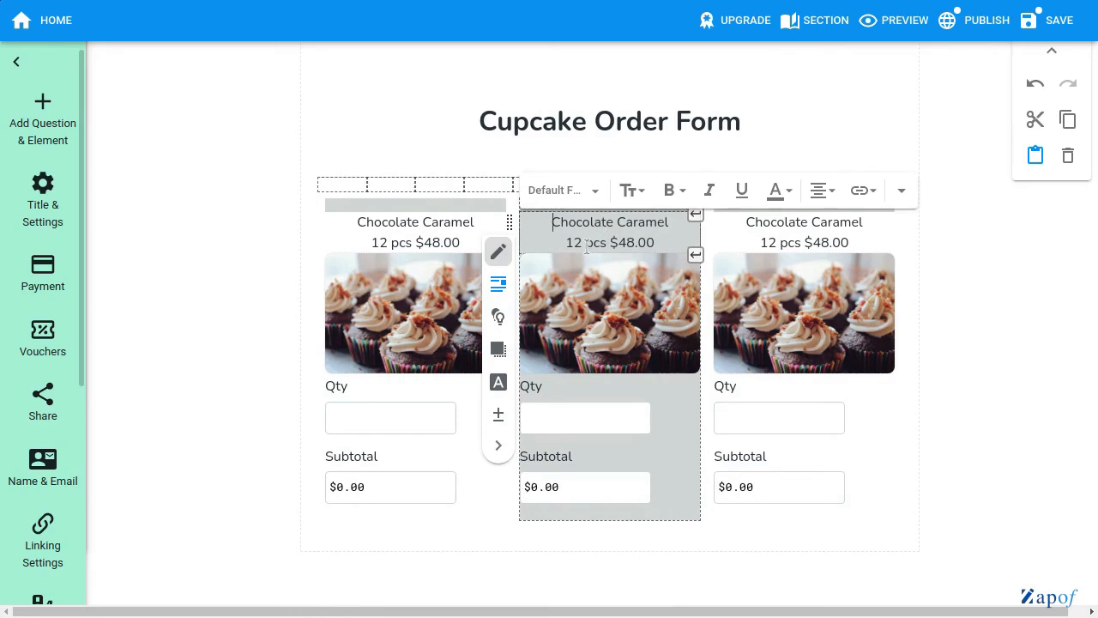
key(shift+End)
text(Blueb)
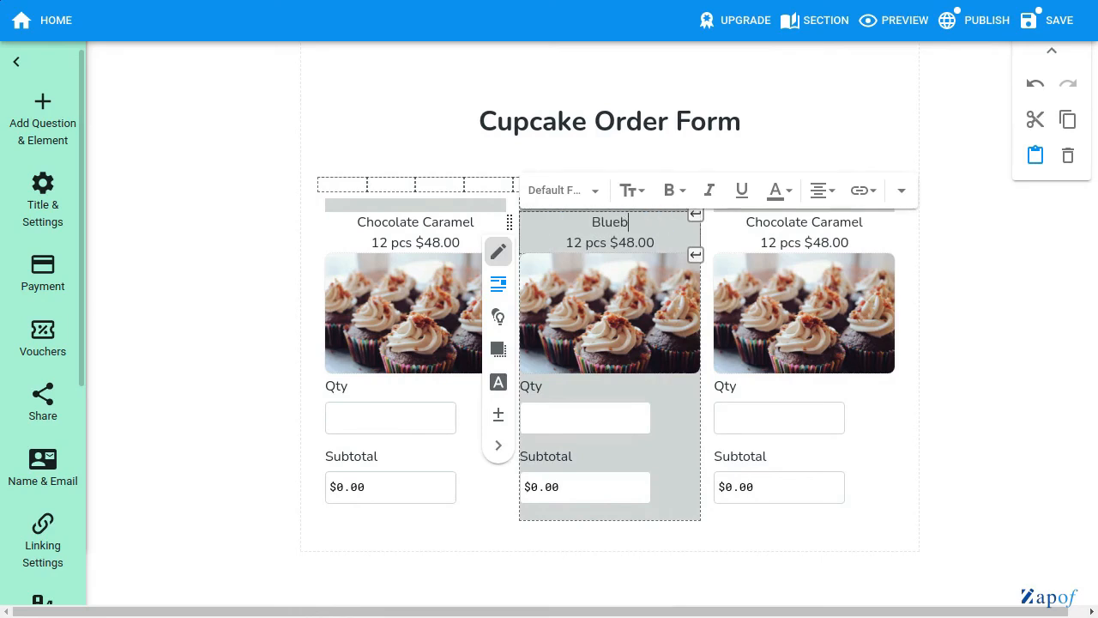
text(erry Blue)
click(782, 220)
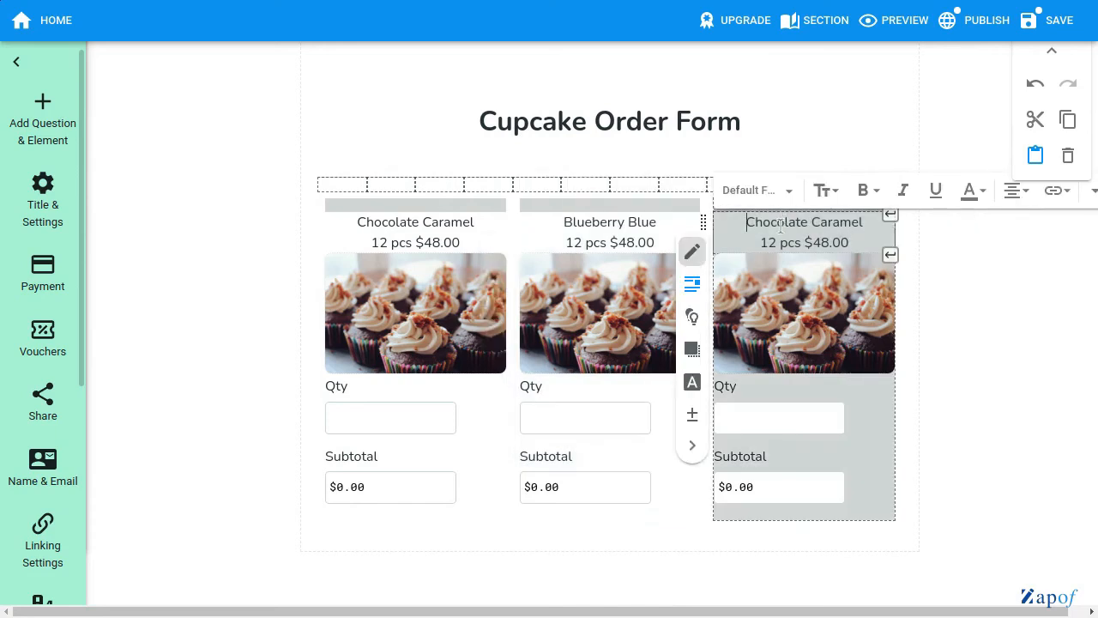
key(shift+End)
text(Stra)
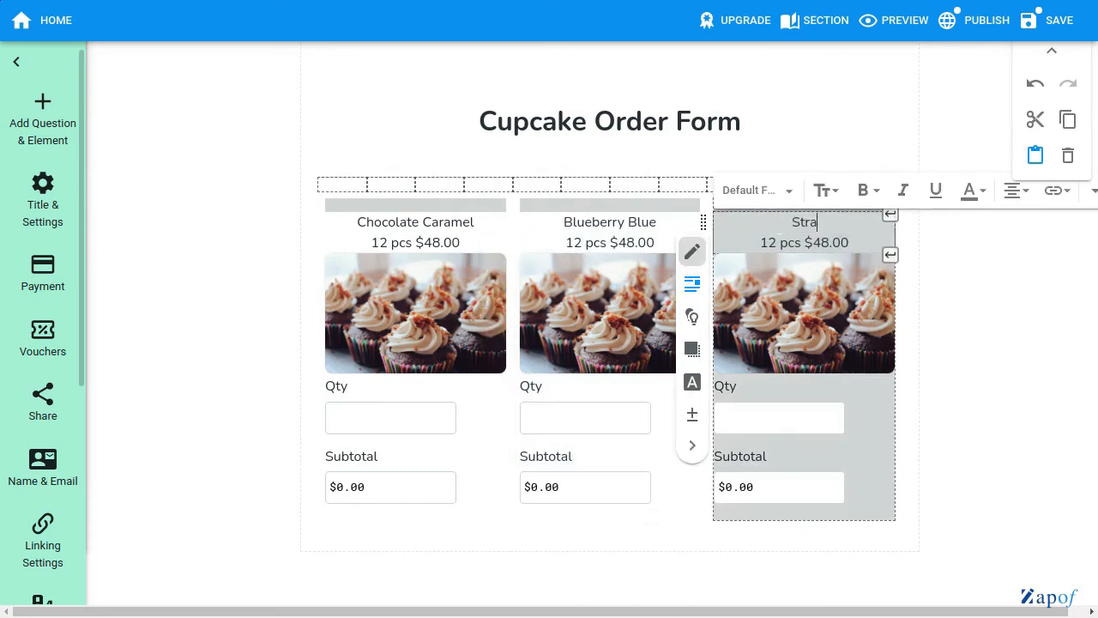
text(wberry Vanilla)
Step: Replace the second column's image with an uploaded blue-frosted cupcake photo and the third column's with a white-frosted cupcake photo
click(620, 280)
click(548, 309)
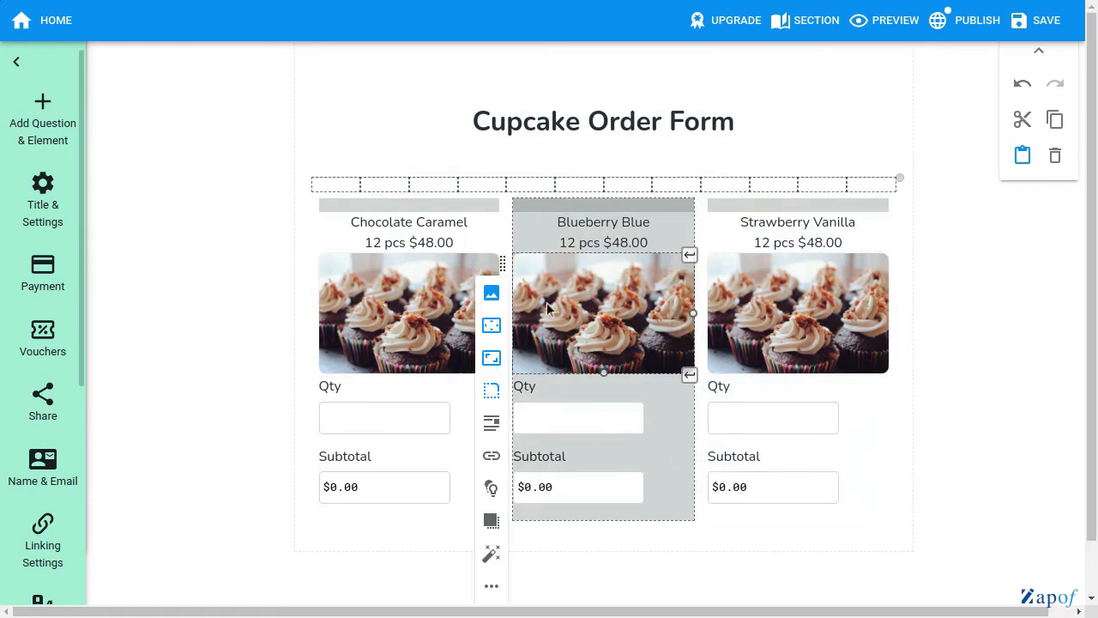
click(492, 293)
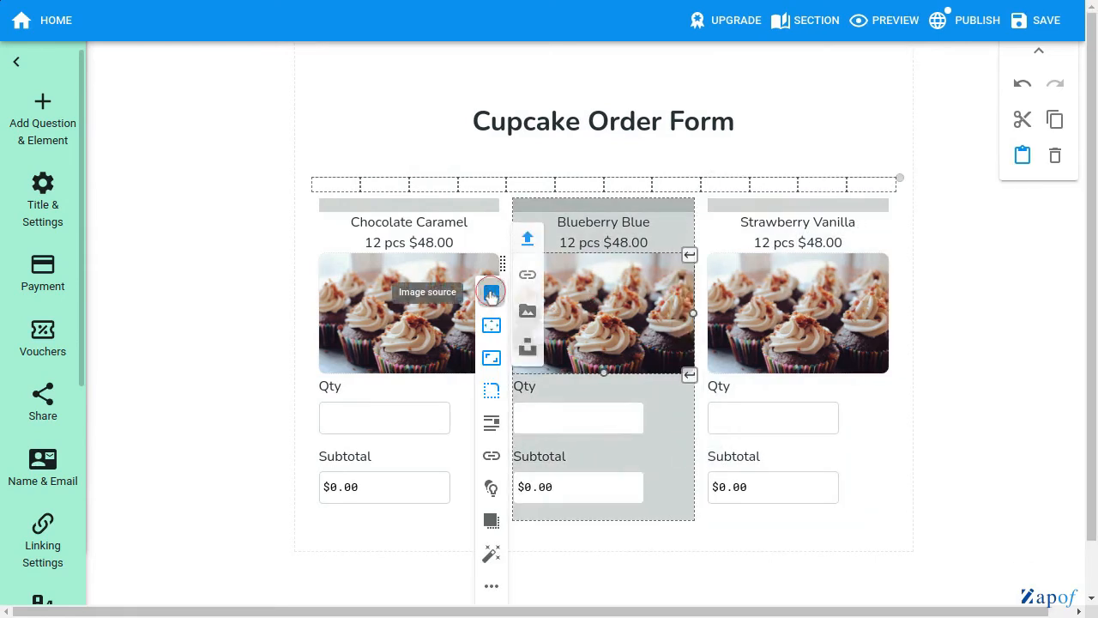
click(529, 239)
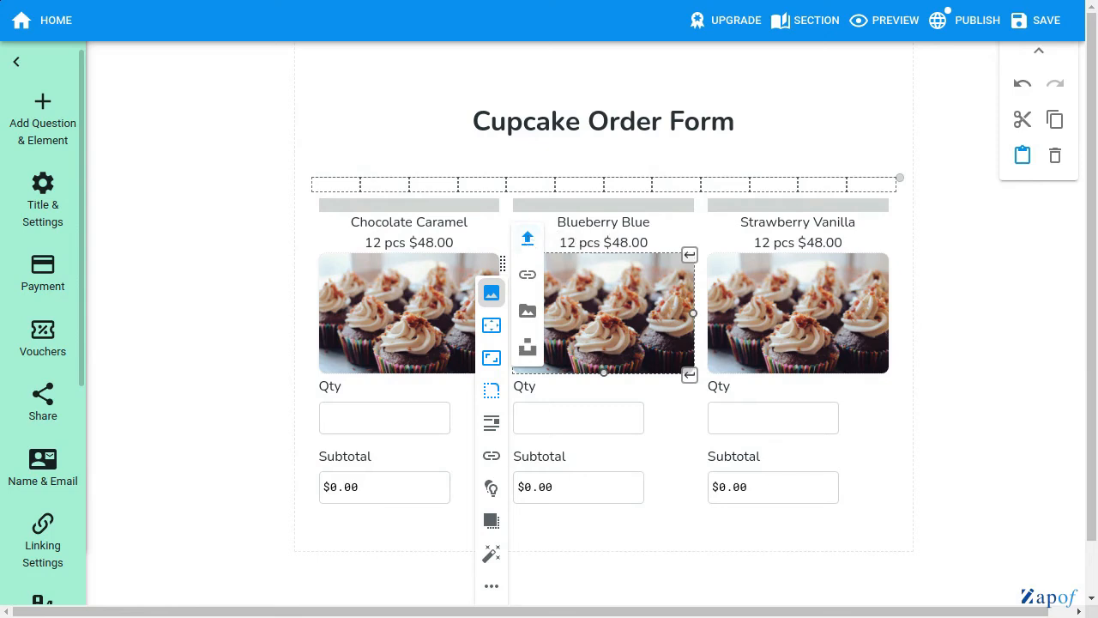
click(755, 306)
click(686, 293)
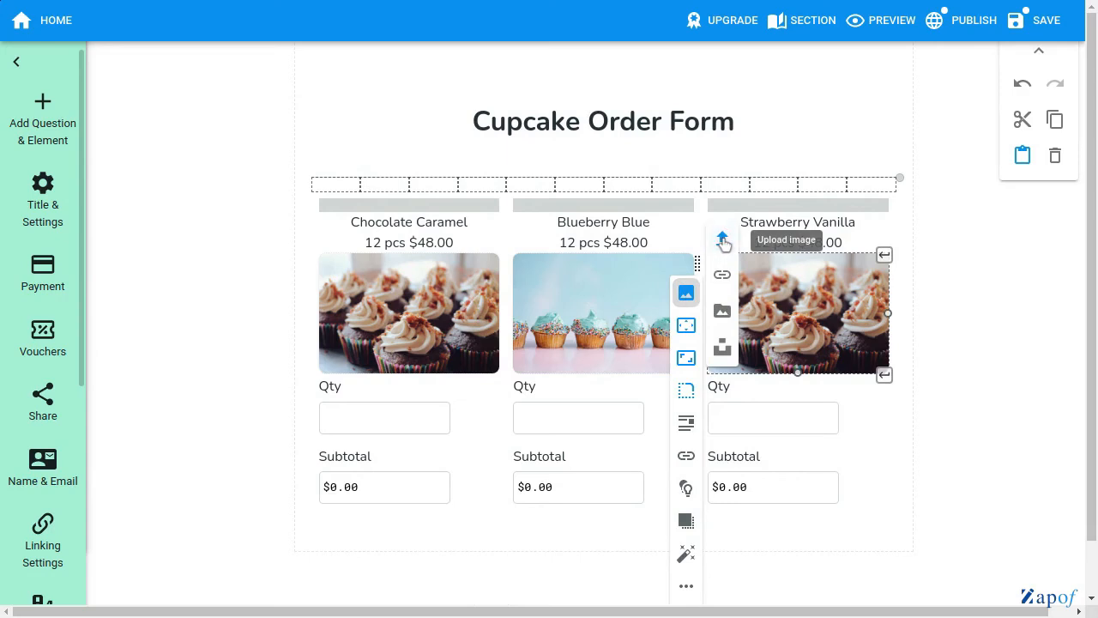
click(723, 240)
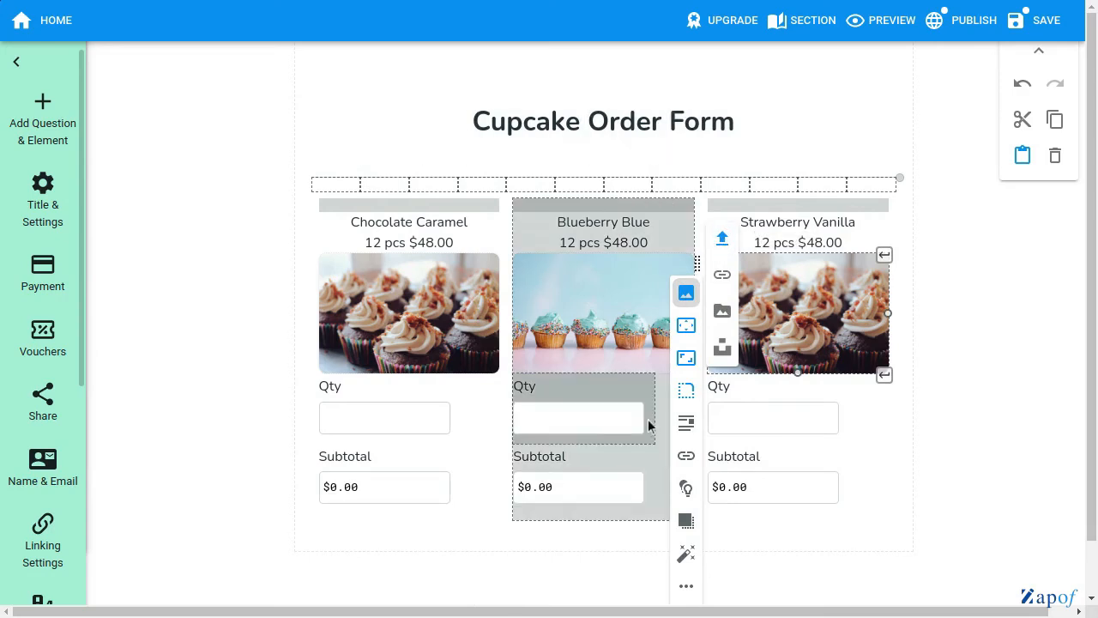
Step: Set the Blueberry Blue Subtotal field's calculation formula to abs(QUESTION3)*48
click(580, 457)
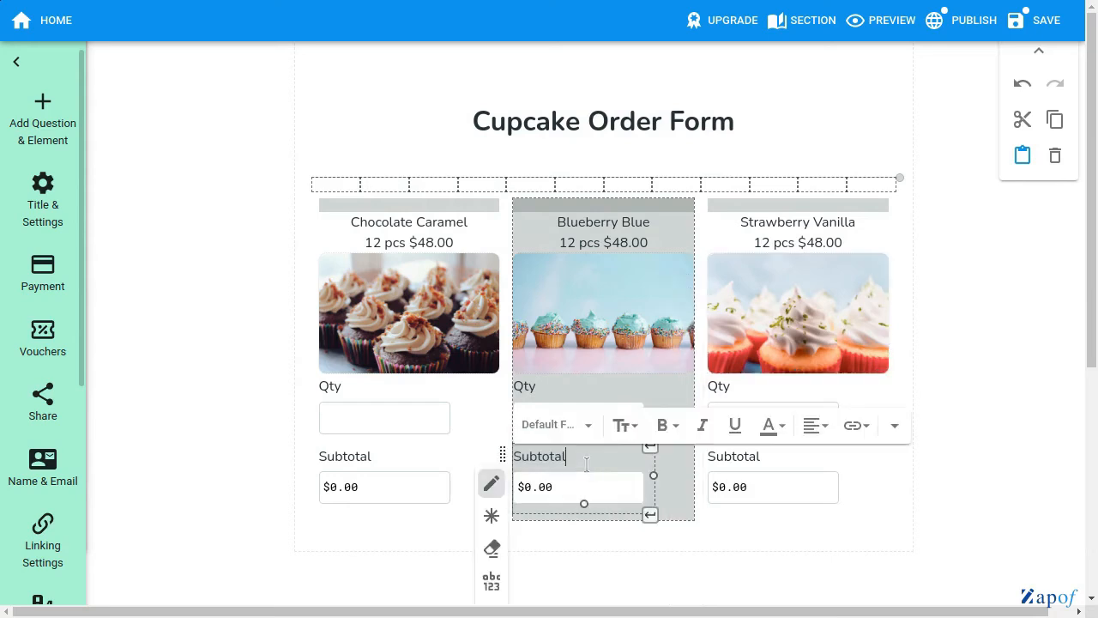
scroll(490, 566, down, 2)
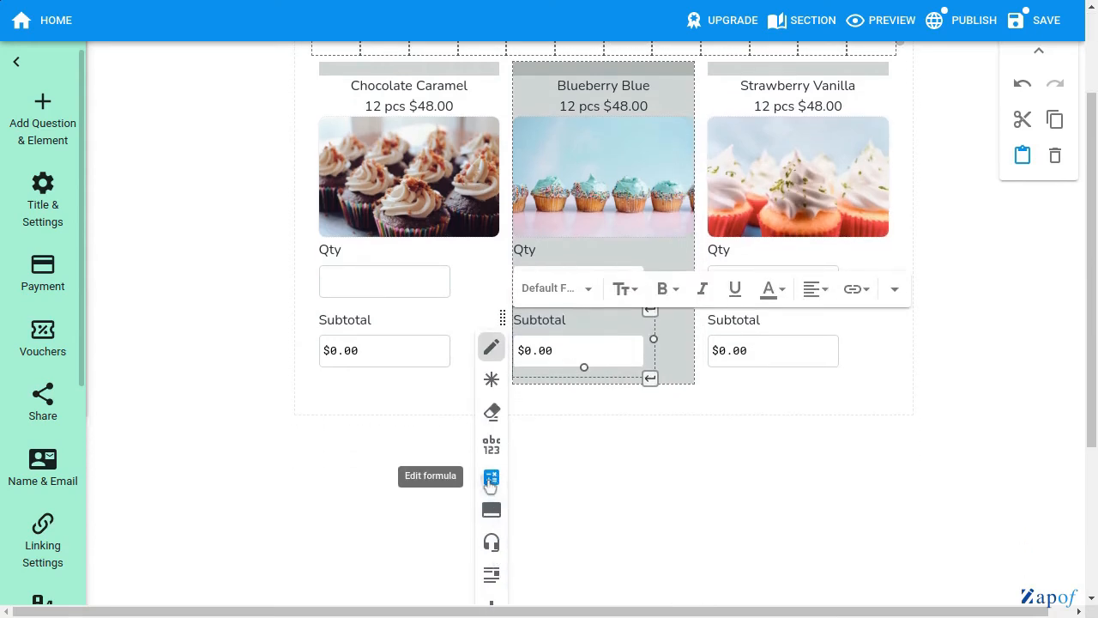
click(491, 477)
click(616, 427)
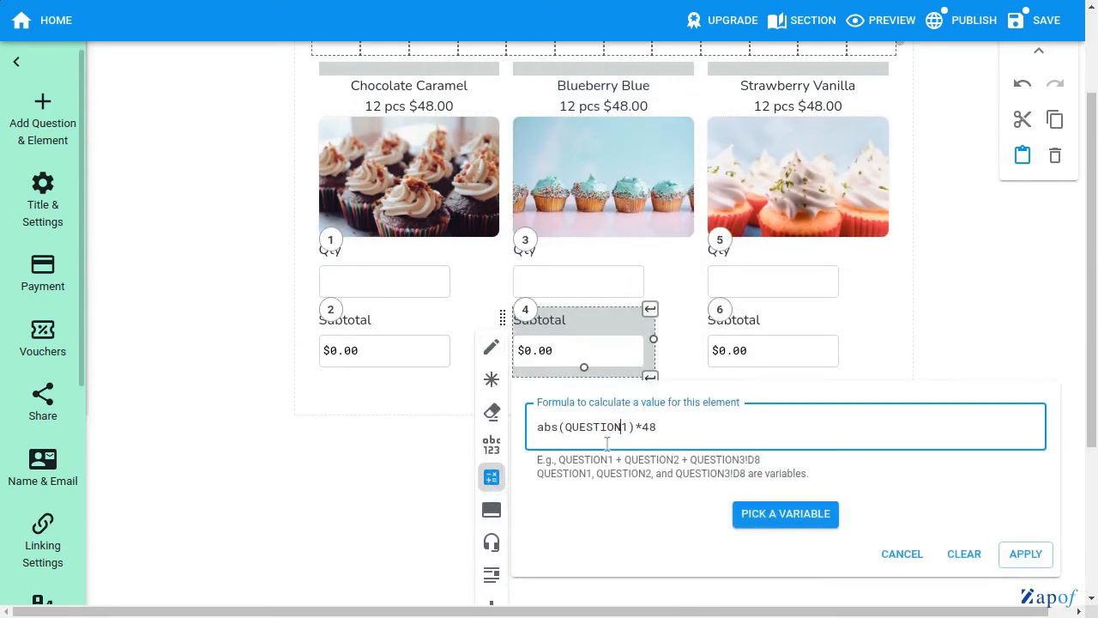
key(BackSpace)
text(3)
click(1025, 553)
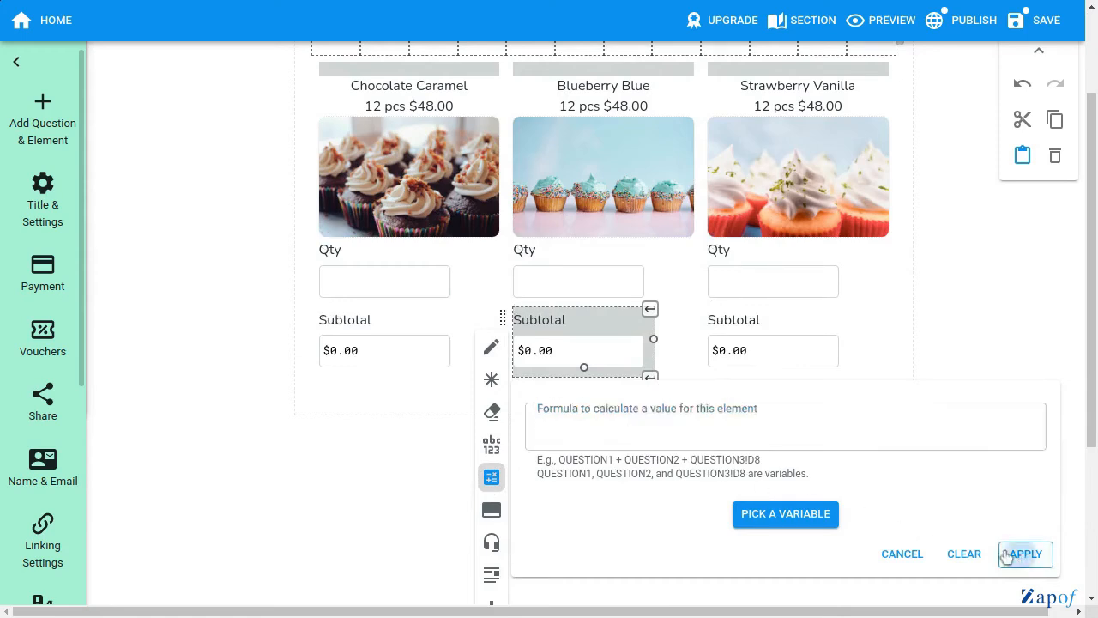
Step: Set the Strawberry Vanilla Subtotal field's calculation formula to abs(QUESTION5)*48
click(776, 340)
click(687, 477)
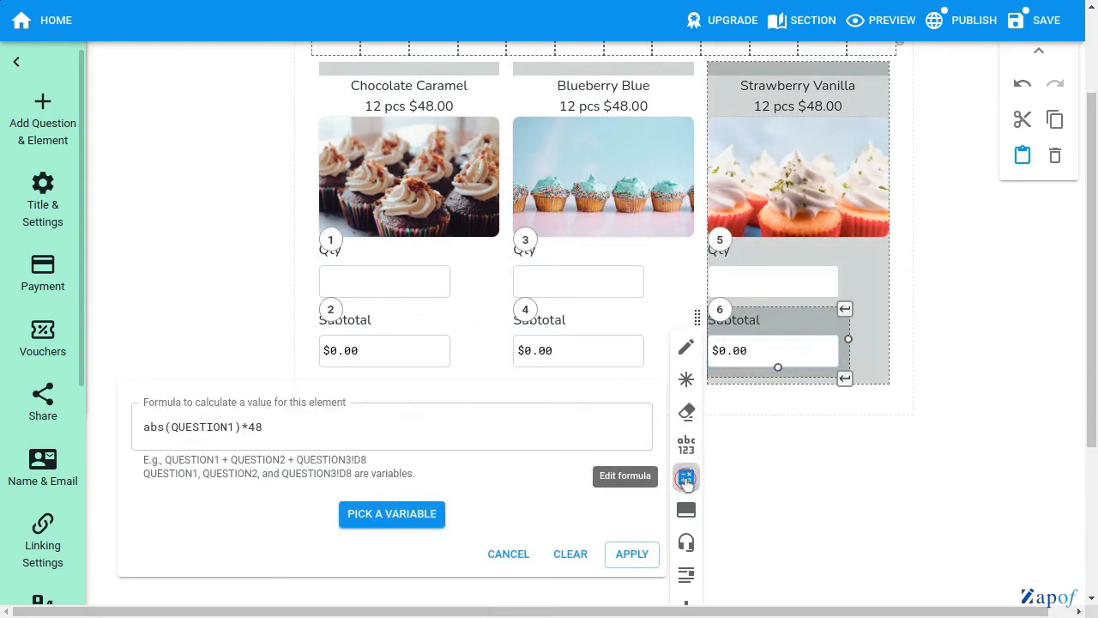
click(223, 427)
key(Right)
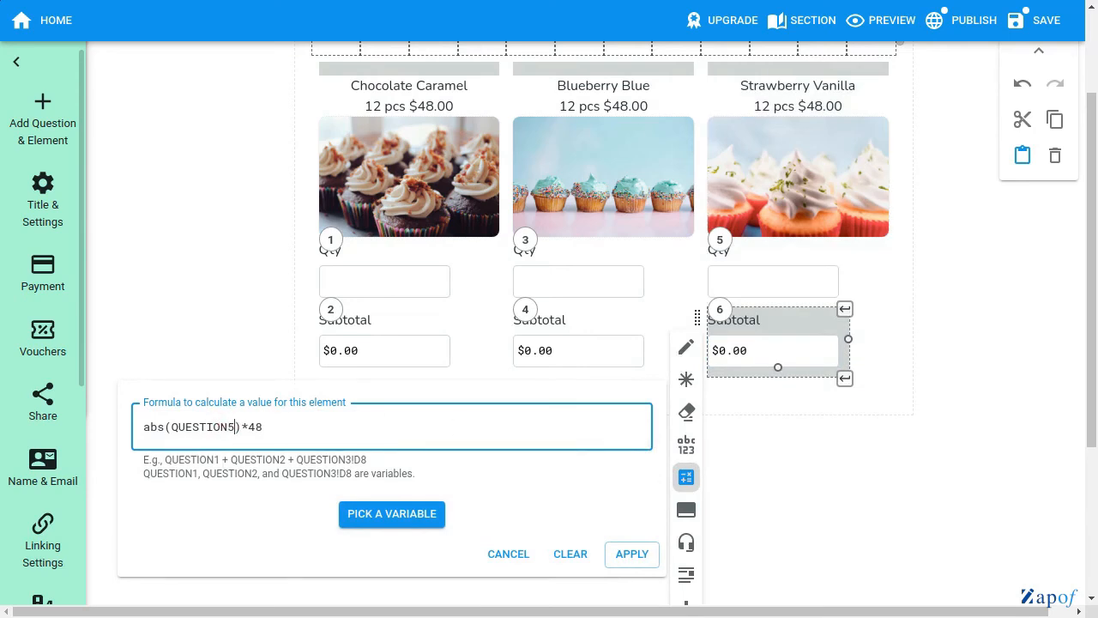
click(624, 556)
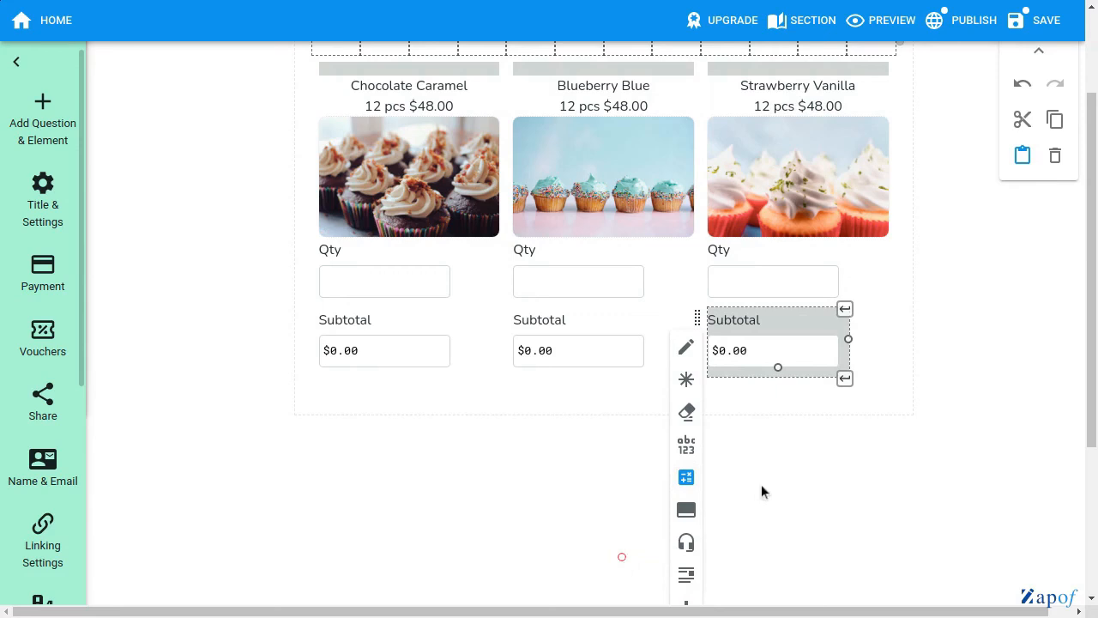
Step: Save the form and open its preview
click(825, 497)
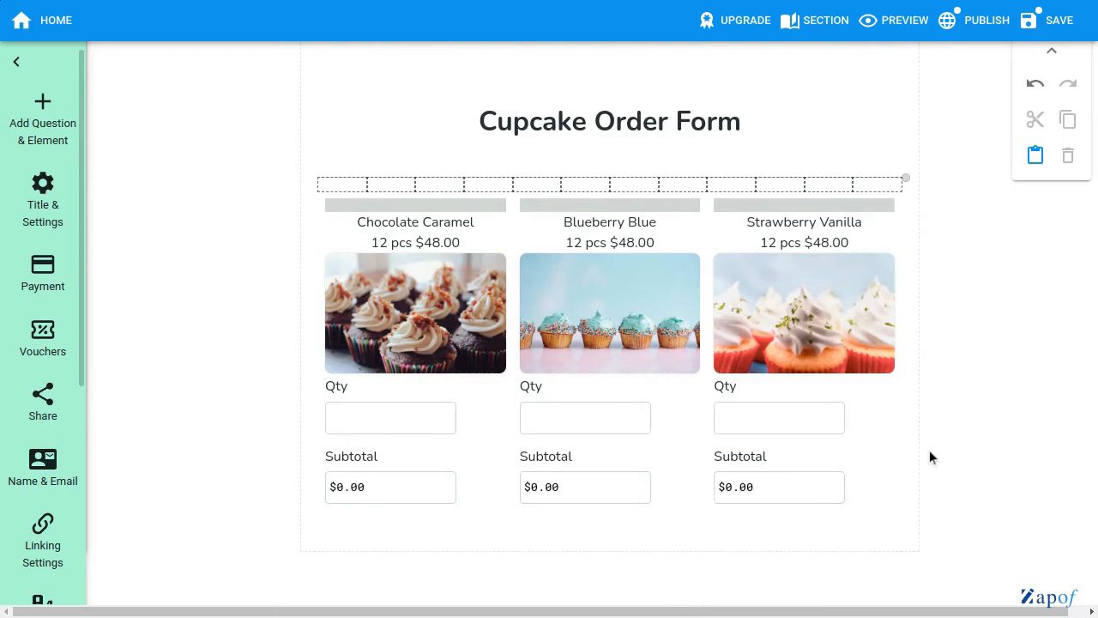
click(1048, 19)
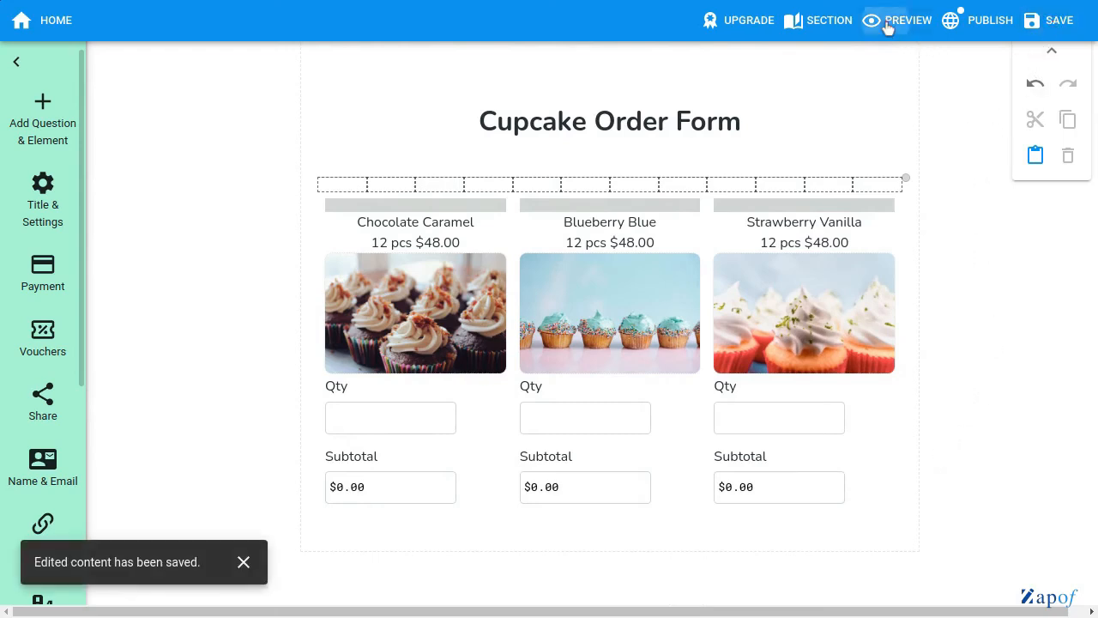
click(896, 21)
Step: Test the subtotals in the preview with quantities 2 for Chocolate Caramel, 1 for Blueberry Blue and 1 for Strawberry Vanilla
click(288, 406)
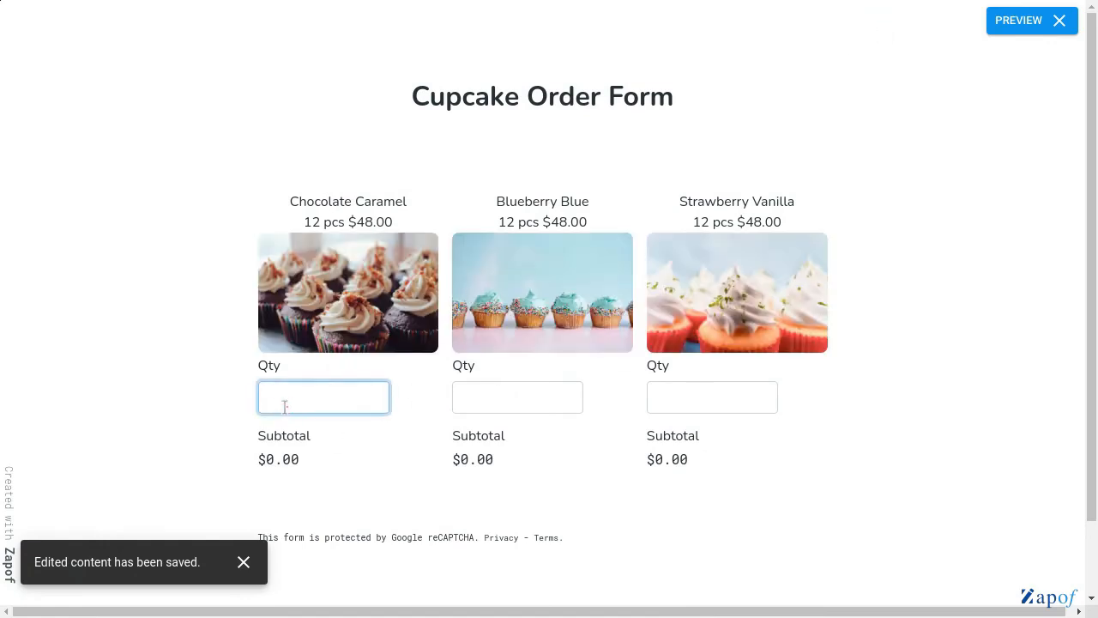
text(2)
click(332, 458)
click(480, 397)
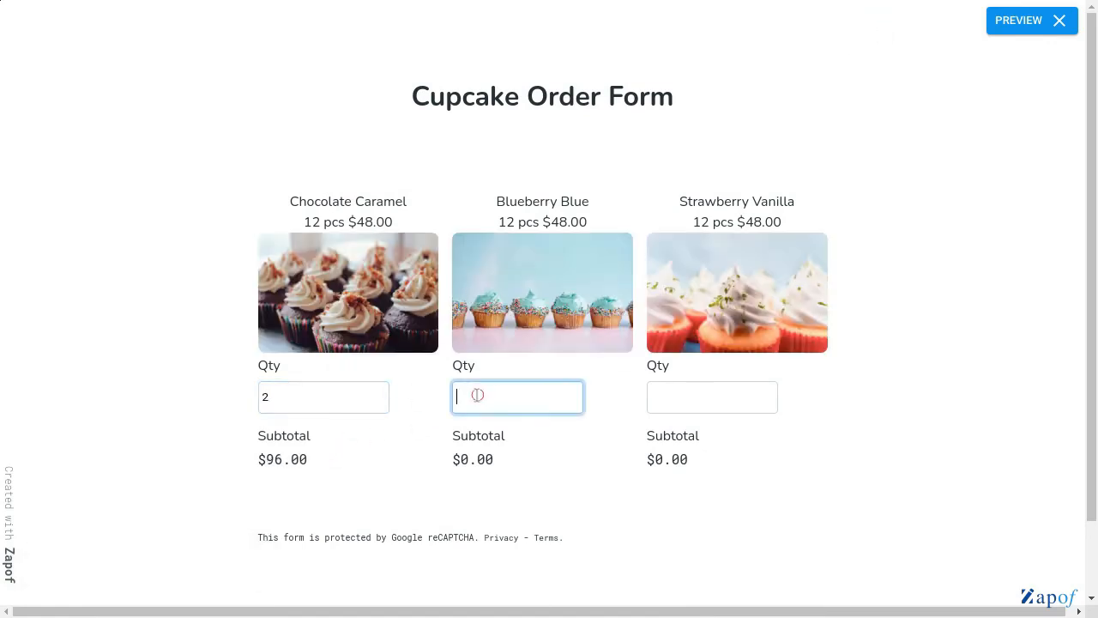
text(1)
click(652, 419)
click(703, 398)
text(1)
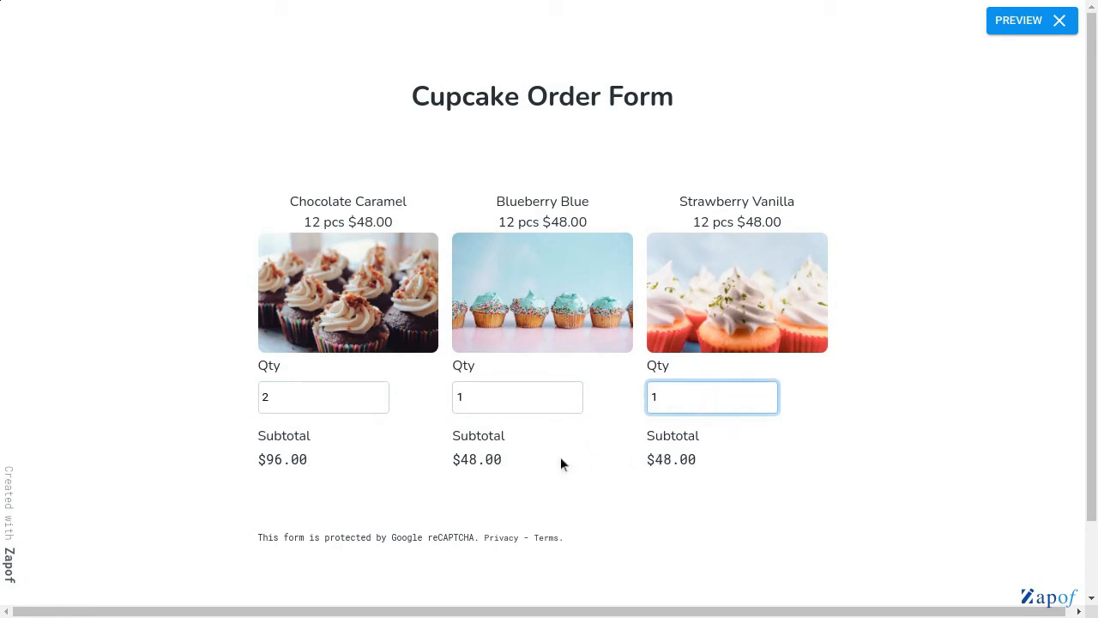
click(560, 458)
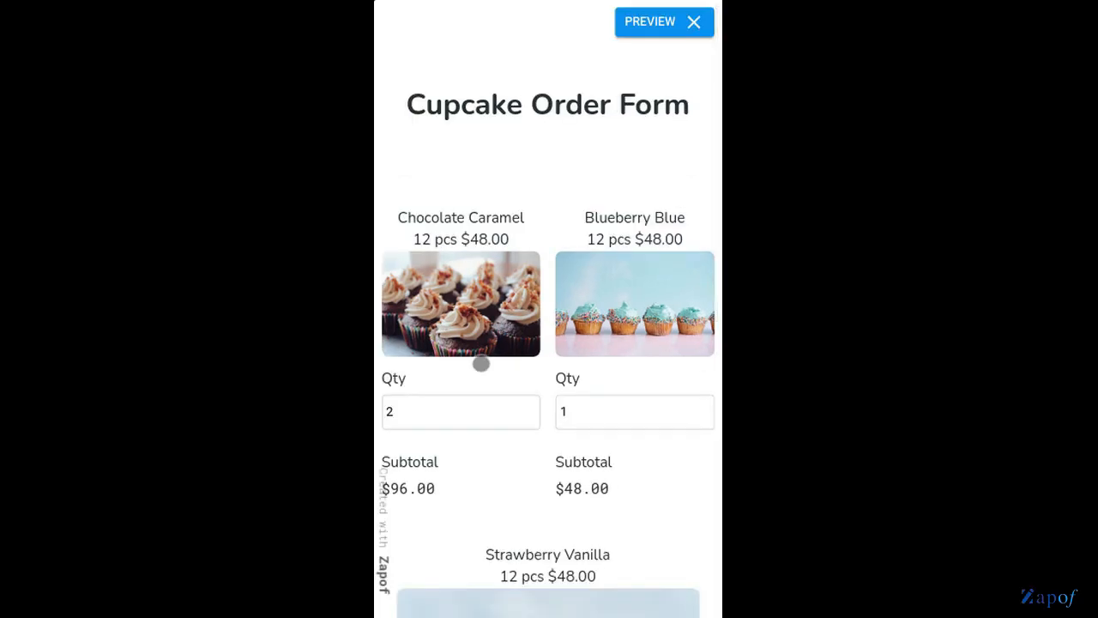
Step: Check the product layout in the phone preview and test the Blueberry Blue subtotal with a quantity of 2
scroll(483, 373, down, 1)
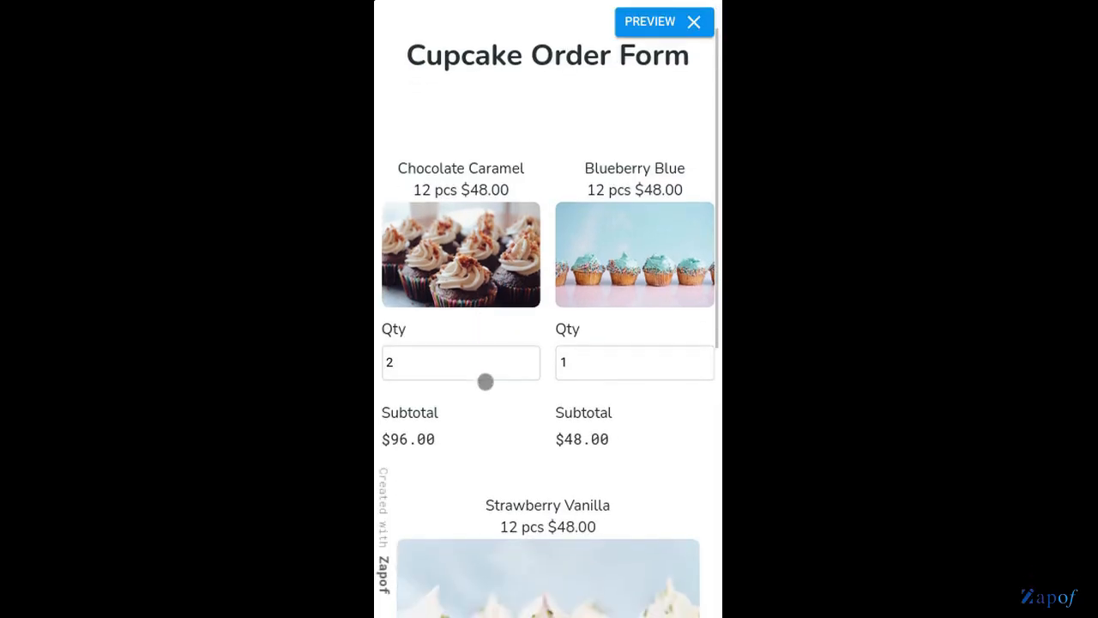
scroll(485, 382, down, 5)
click(480, 409)
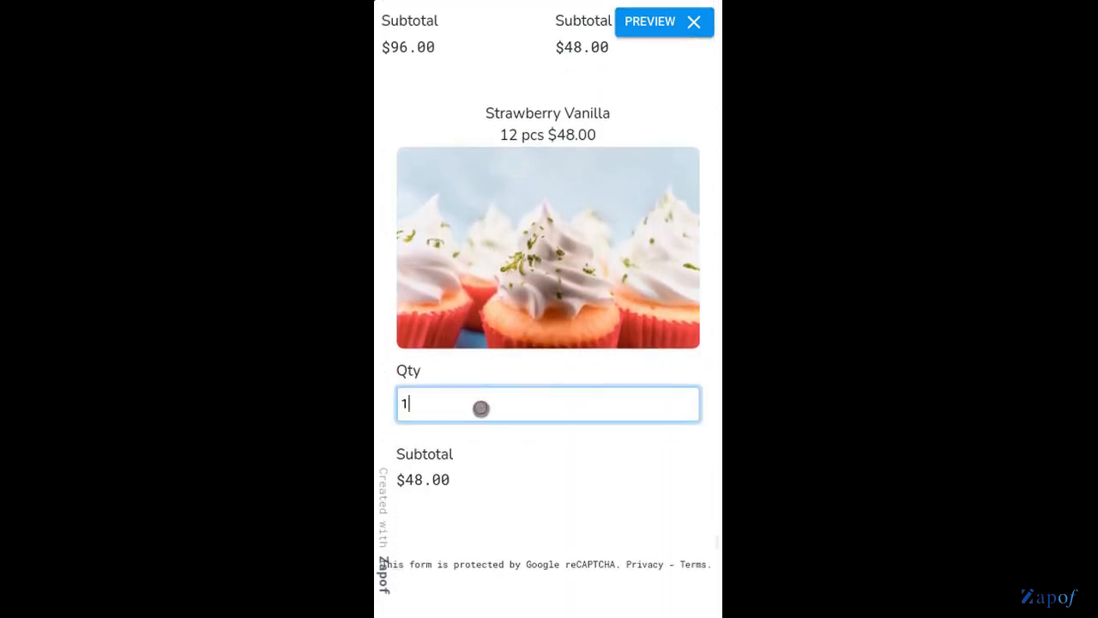
scroll(480, 408, up, 4)
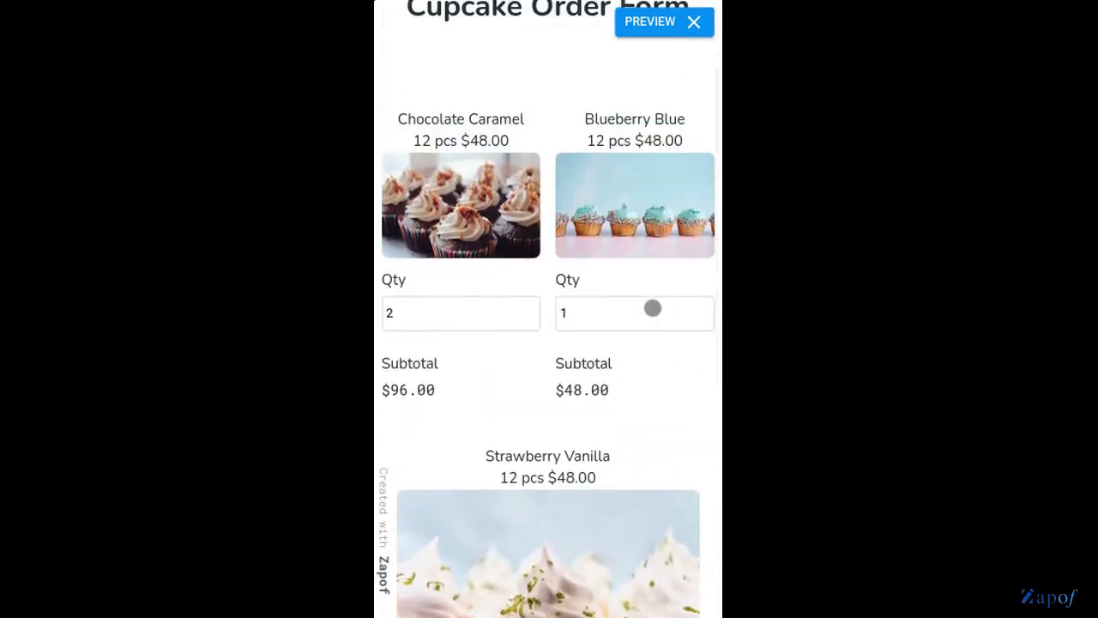
click(652, 308)
key(BackSpace)
text(2)
click(598, 339)
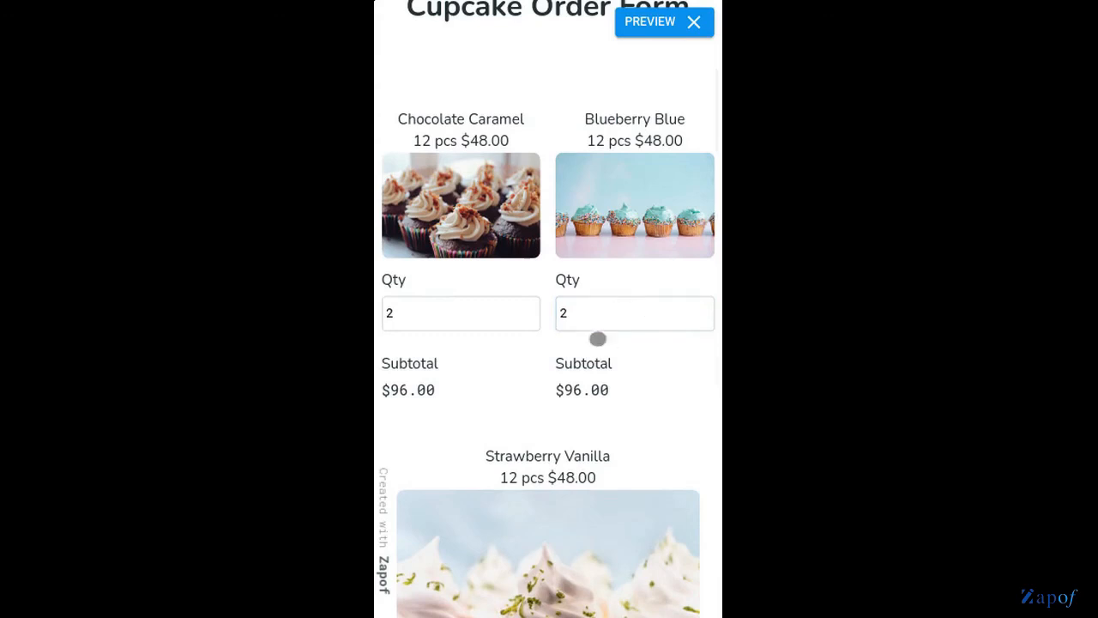
scroll(512, 379, up, 1)
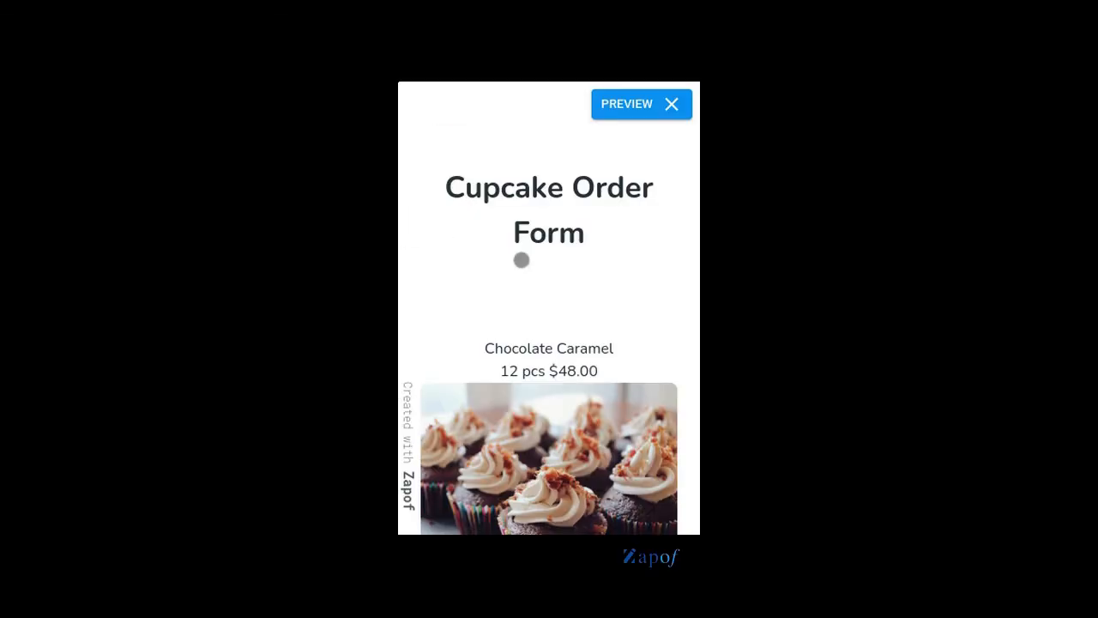
Step: Examine how the three cupcake products stack with their quantity and subtotal fields throughout the phone preview
scroll(521, 260, down, 3)
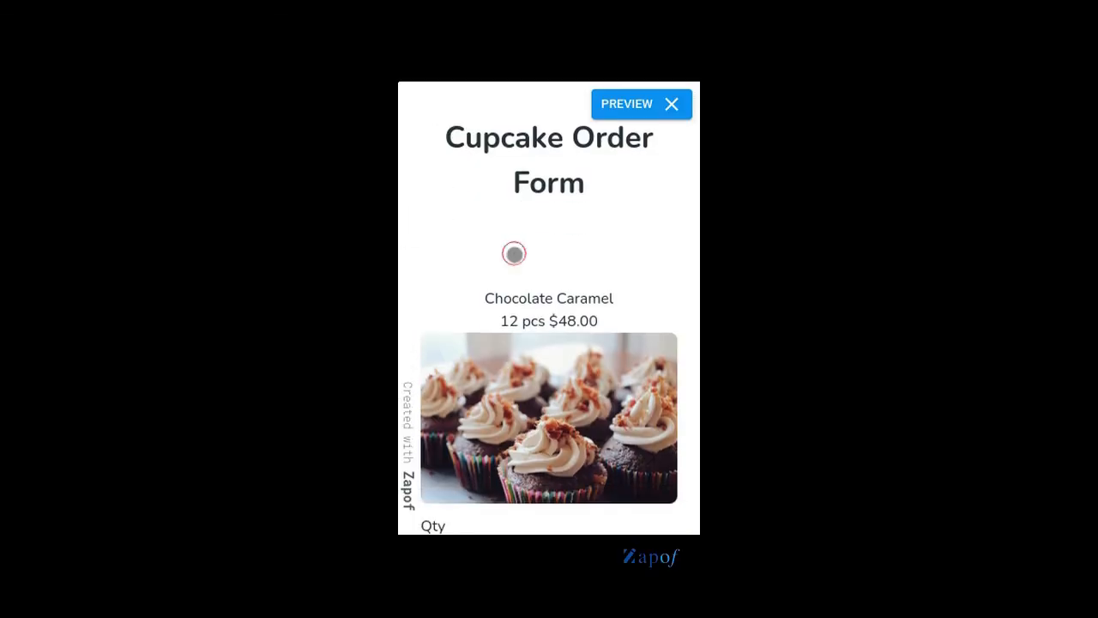
scroll(515, 254, down, 5)
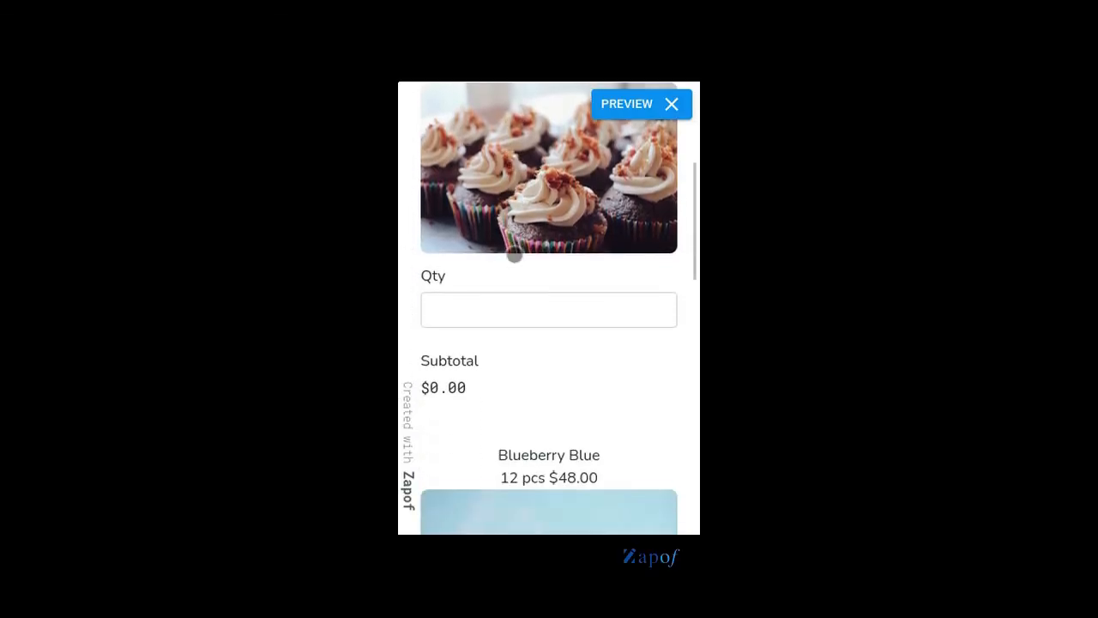
scroll(528, 301, down, 5)
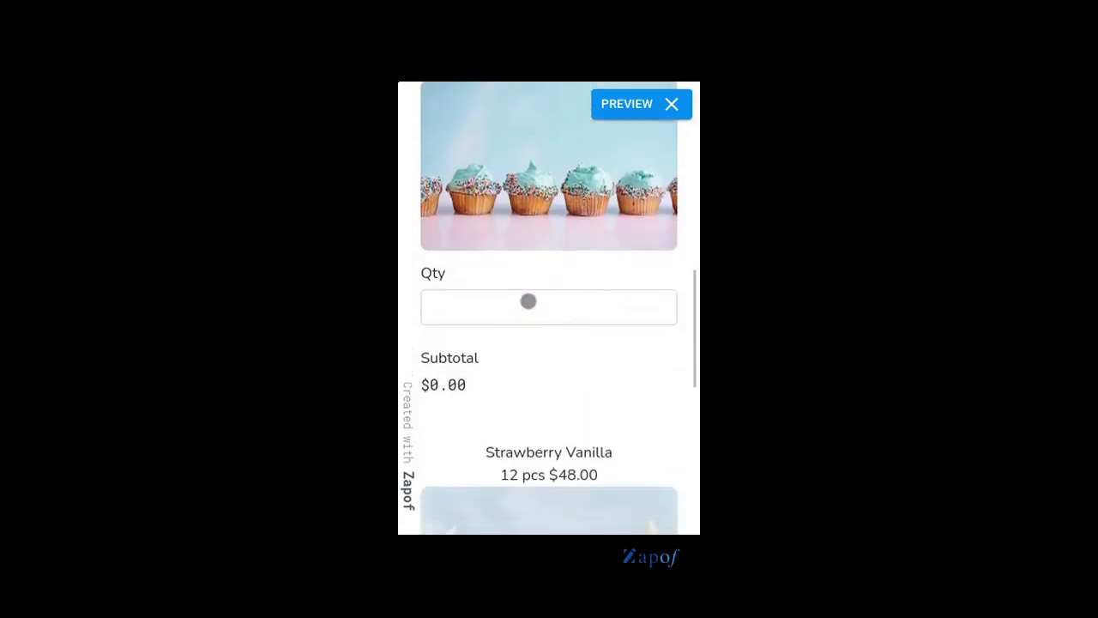
scroll(529, 301, down, 4)
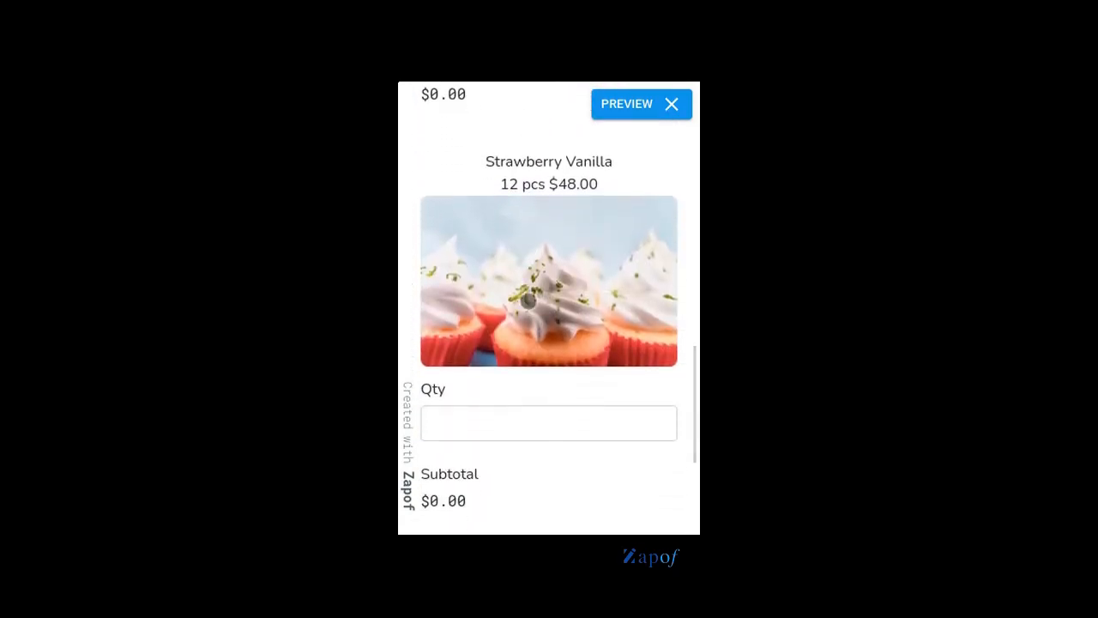
scroll(528, 301, down, 1)
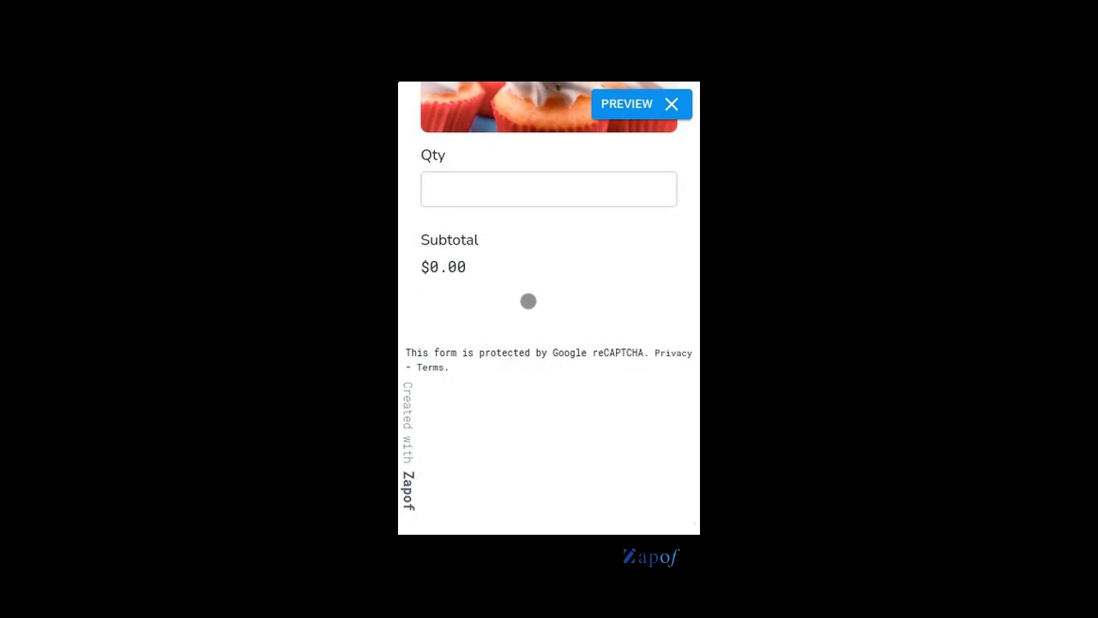
scroll(529, 301, up, 4)
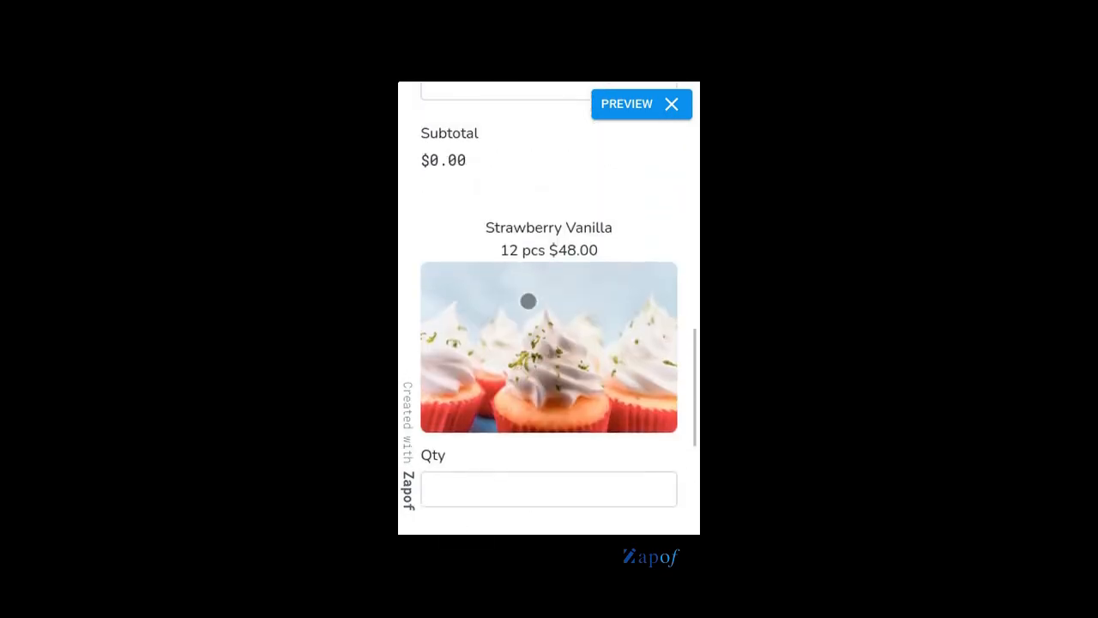
scroll(529, 301, up, 4)
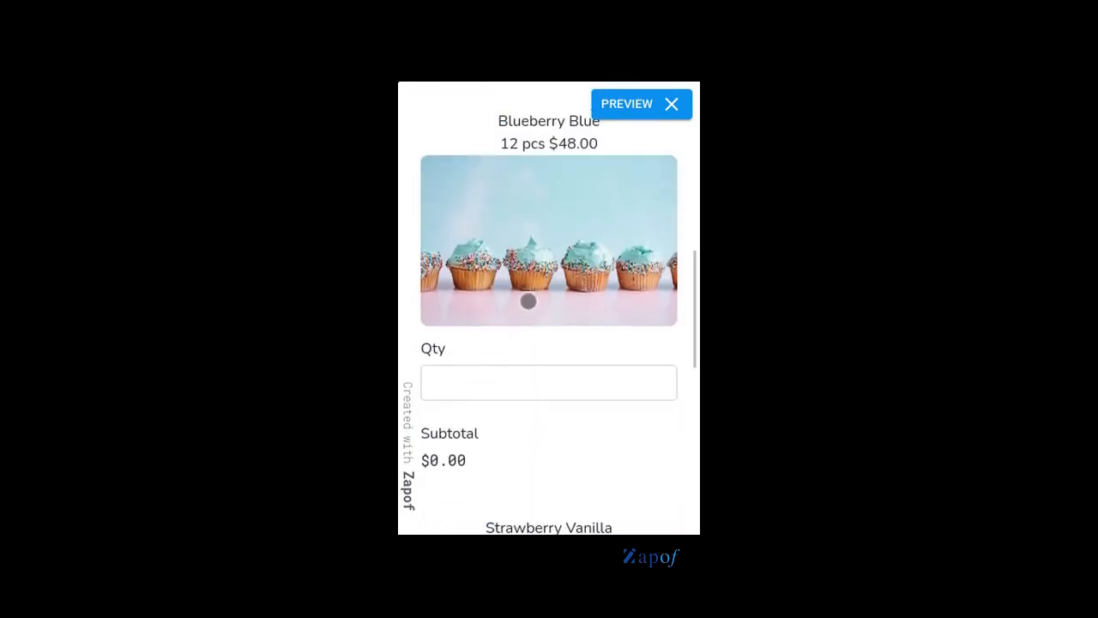
scroll(529, 301, up, 5)
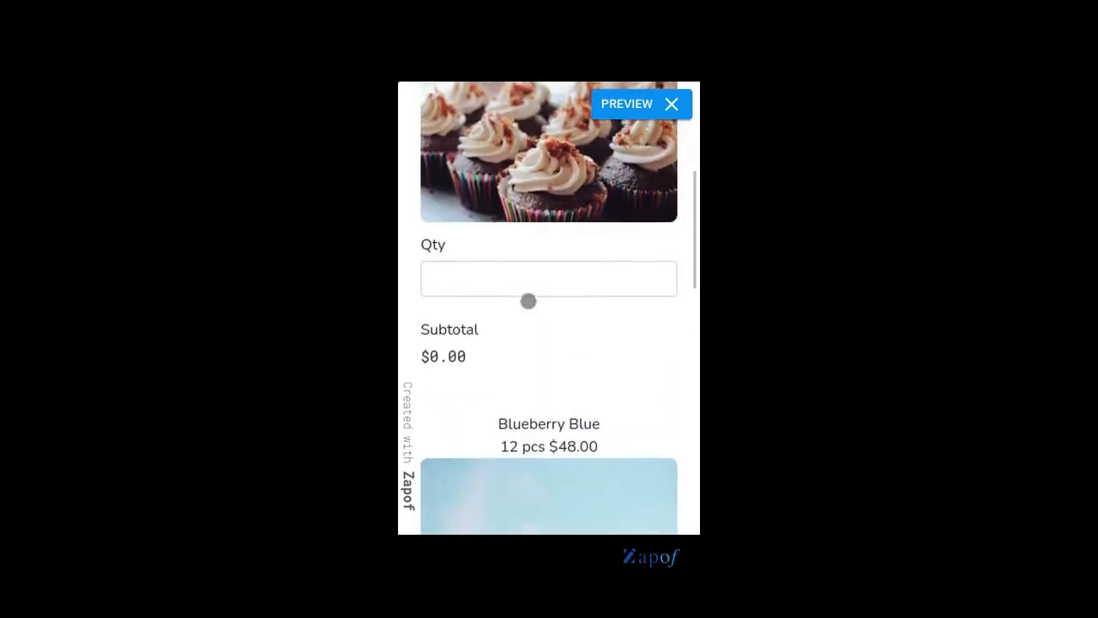
scroll(529, 301, up, 2)
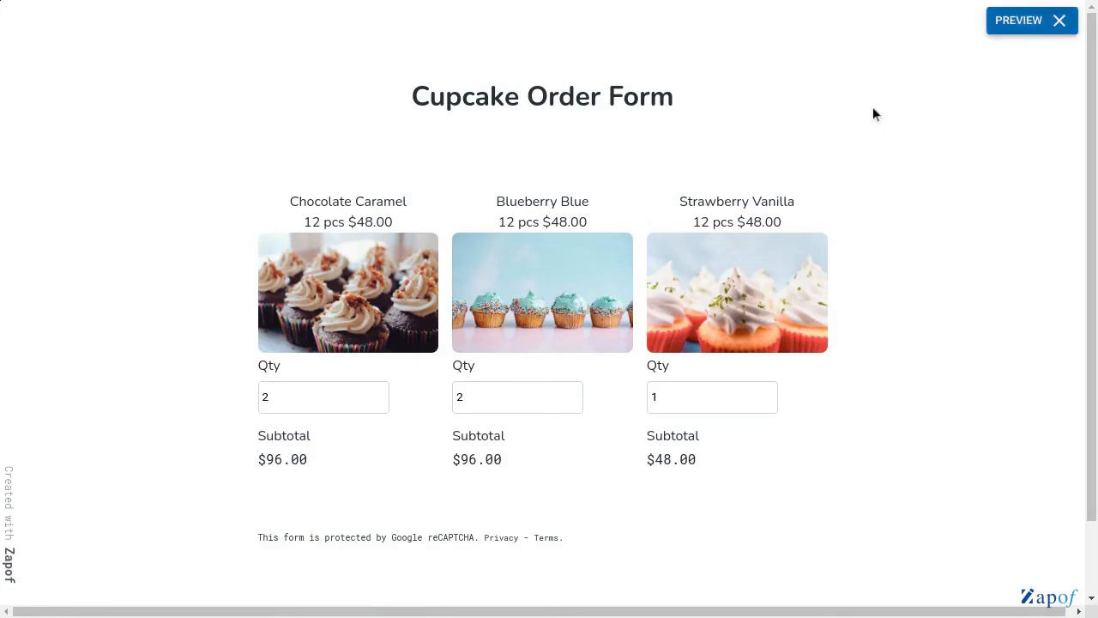
Step: Close the form preview and save the cupcake order form in the editor
click(1035, 21)
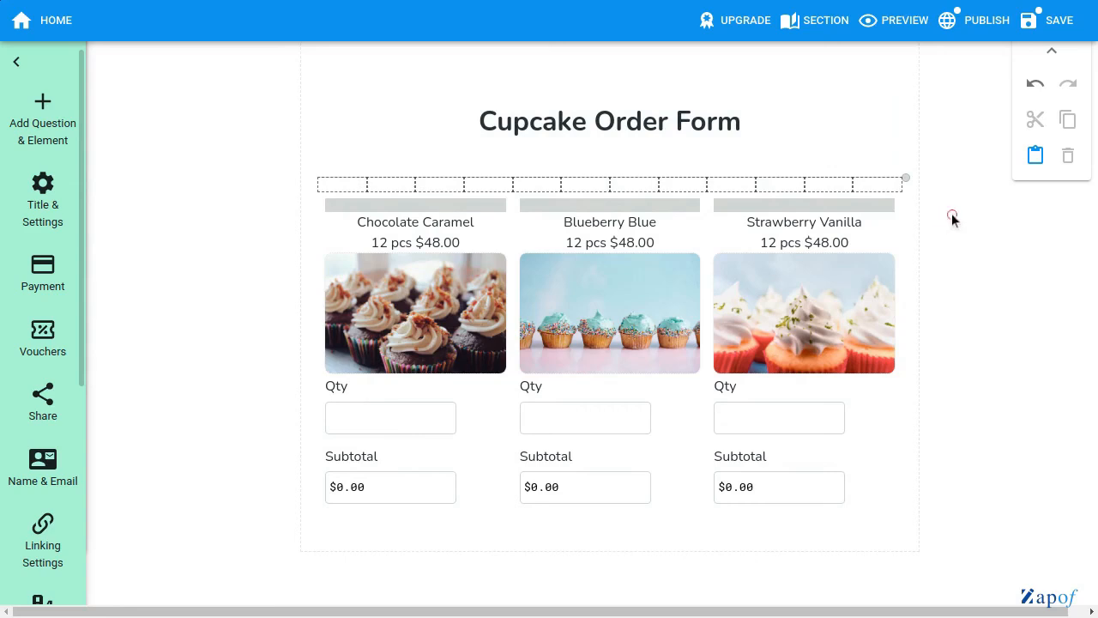
click(1055, 21)
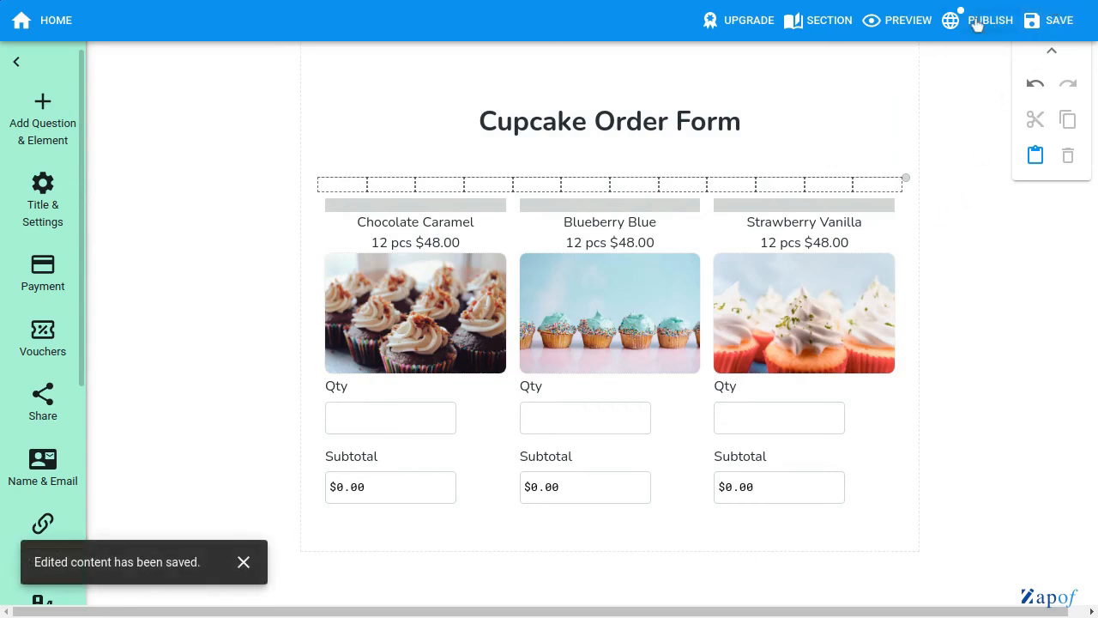